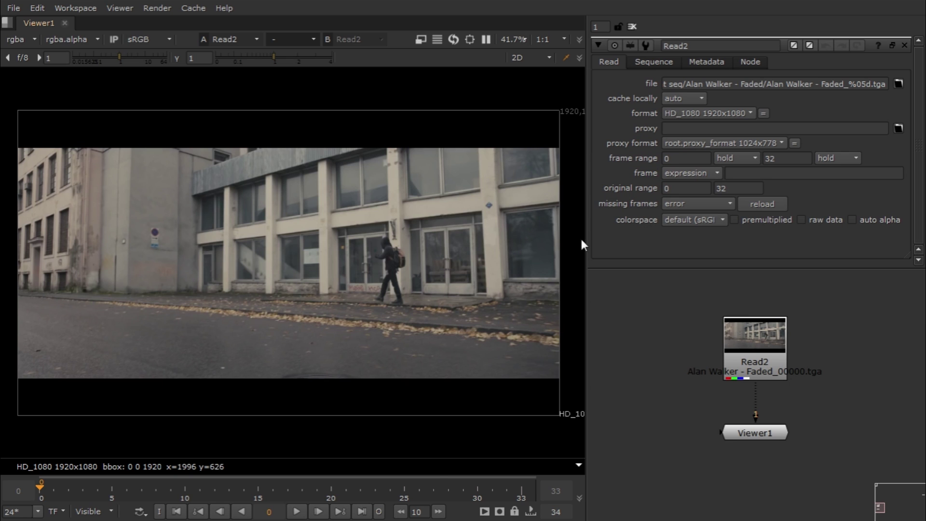
- Play the footage, return to frame 0 and examine the parking sign on the grey wall
{"action": "key", "text": "l"}
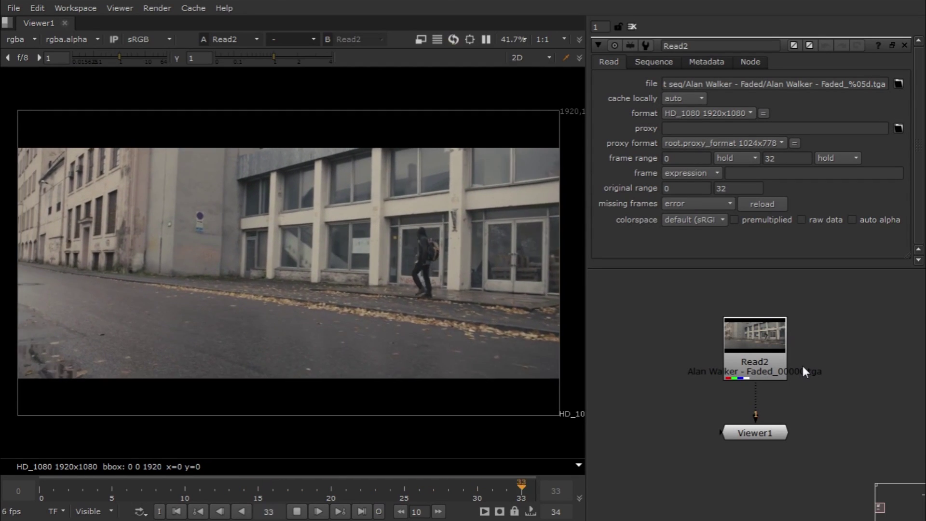
{"action": "key", "text": "k"}
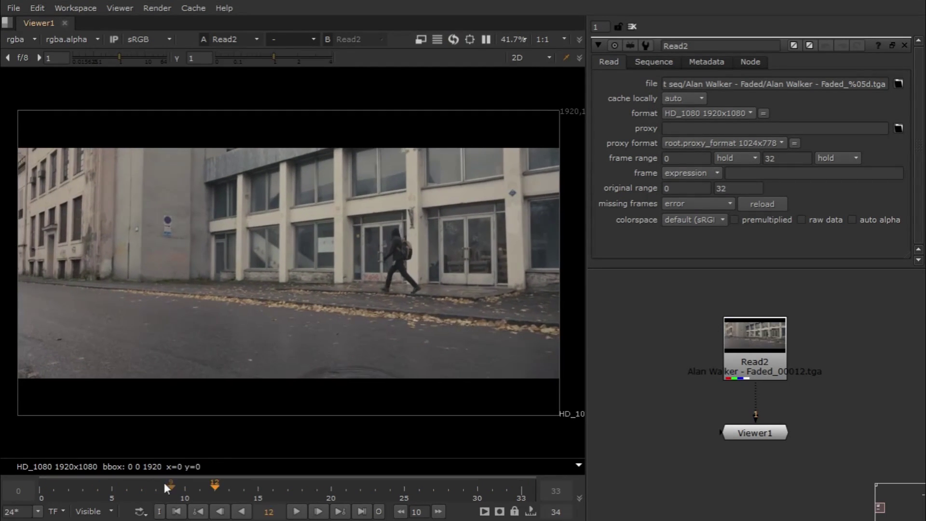
{"action": "left_click_drag", "start_coordinate": [164, 485], "coordinate": [45, 488]}
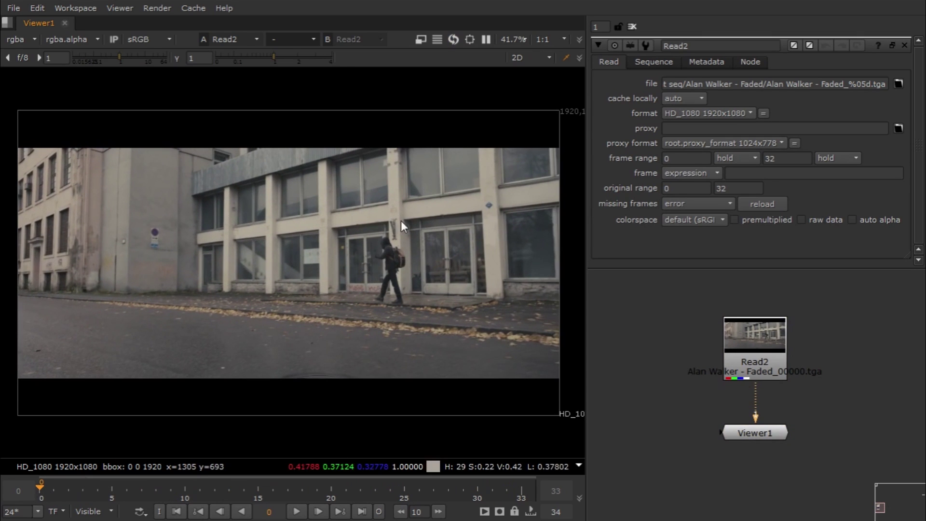
{"action": "scroll", "coordinate": [152, 257], "scroll_direction": "up", "scroll_amount": 3}
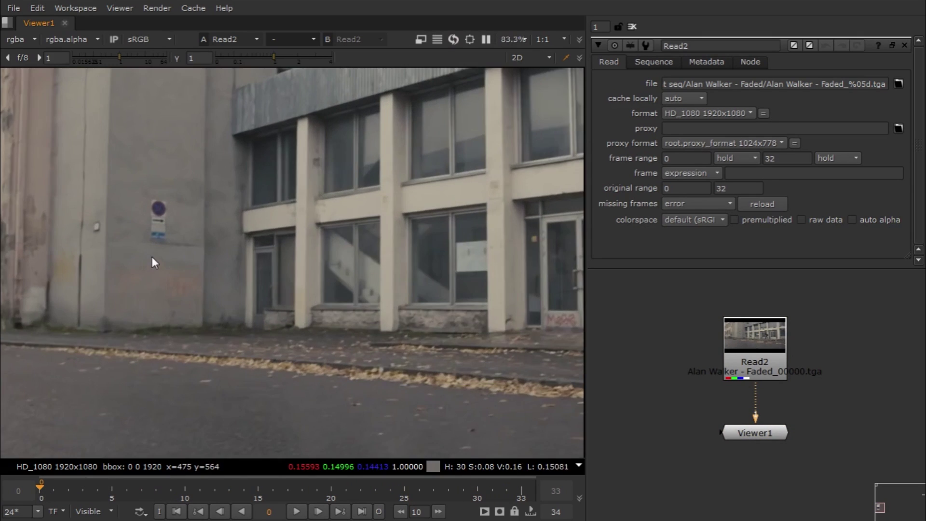
{"action": "middle_click_drag", "start_coordinate": [220, 231], "coordinate": [282, 267]}
{"action": "scroll", "coordinate": [234, 244], "scroll_direction": "up", "scroll_amount": 2}
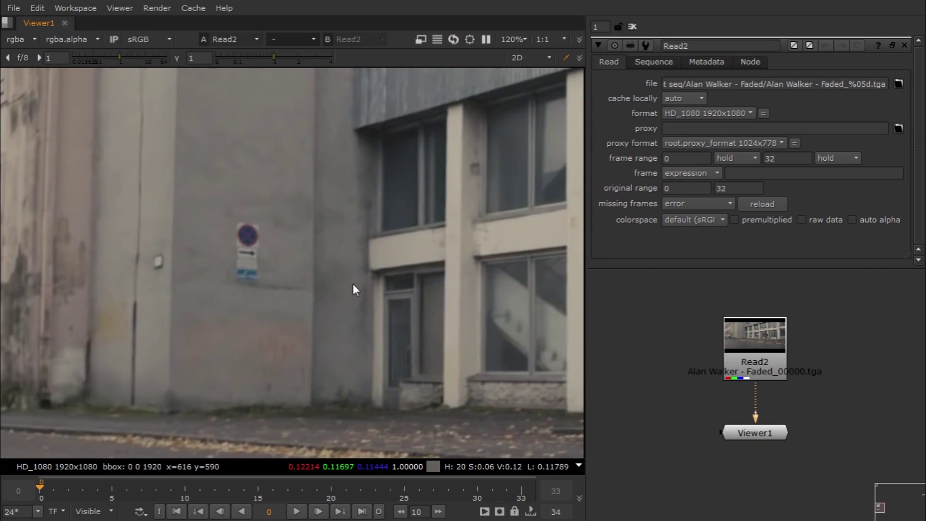
{"action": "middle_click_drag", "start_coordinate": [353, 285], "coordinate": [288, 293]}
{"action": "scroll", "coordinate": [260, 286], "scroll_direction": "down", "scroll_amount": 6}
{"action": "scroll", "coordinate": [421, 275], "scroll_direction": "up", "scroll_amount": 1}
- Add a RotoPaint node, connect its bg input to Read2 and feed it into Viewer1
{"action": "key", "text": "Tab"}
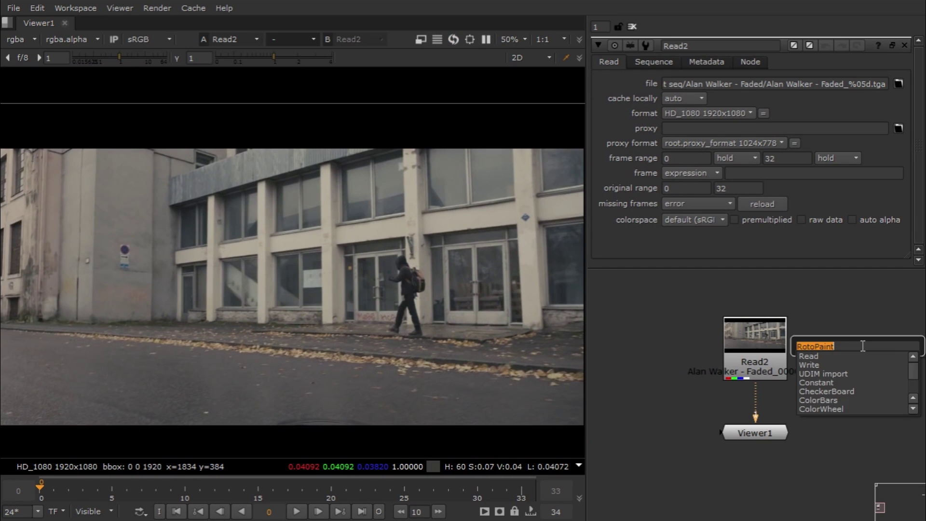
{"action": "left_click", "coordinate": [864, 346]}
{"action": "key", "text": "BackSpace"}
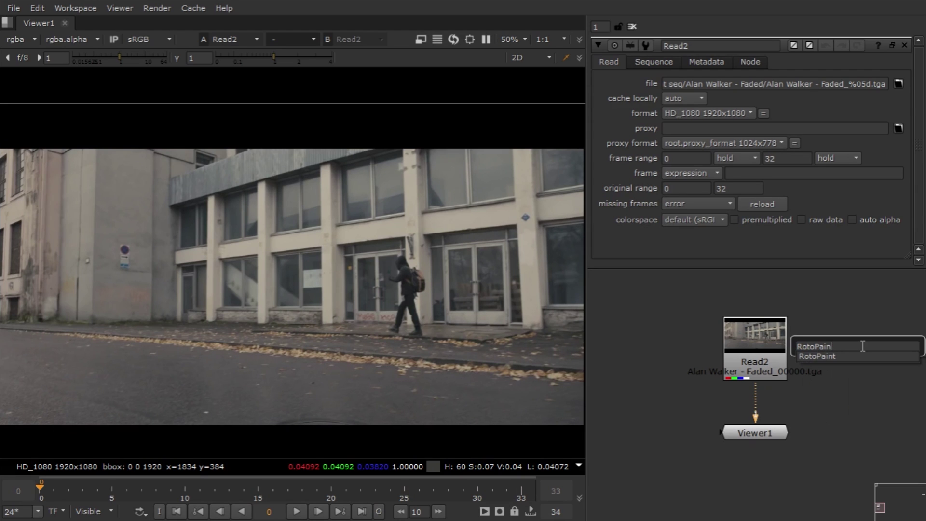
{"action": "left_click", "coordinate": [844, 355]}
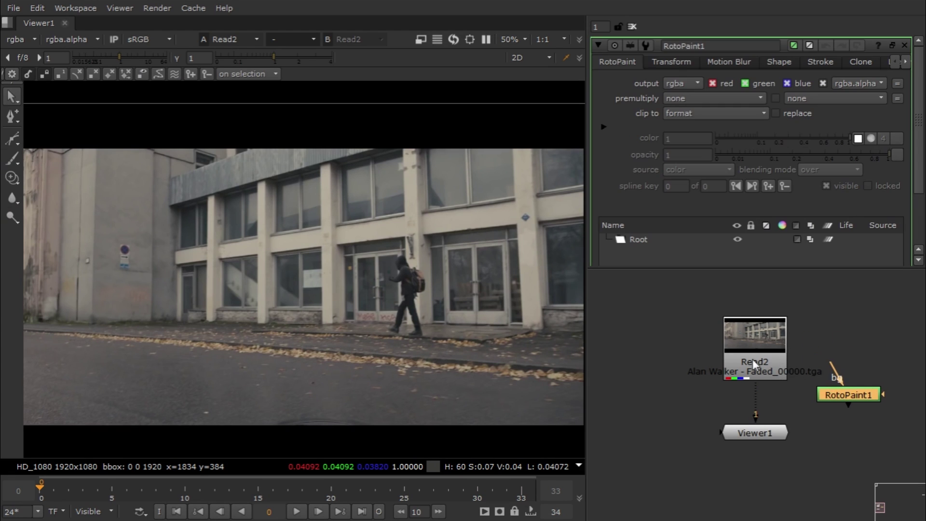
{"action": "left_click_drag", "start_coordinate": [755, 365], "coordinate": [758, 346]}
{"action": "left_click_drag", "start_coordinate": [839, 377], "coordinate": [760, 323]}
{"action": "left_click_drag", "start_coordinate": [865, 394], "coordinate": [786, 409]}
{"action": "key", "text": "1"}
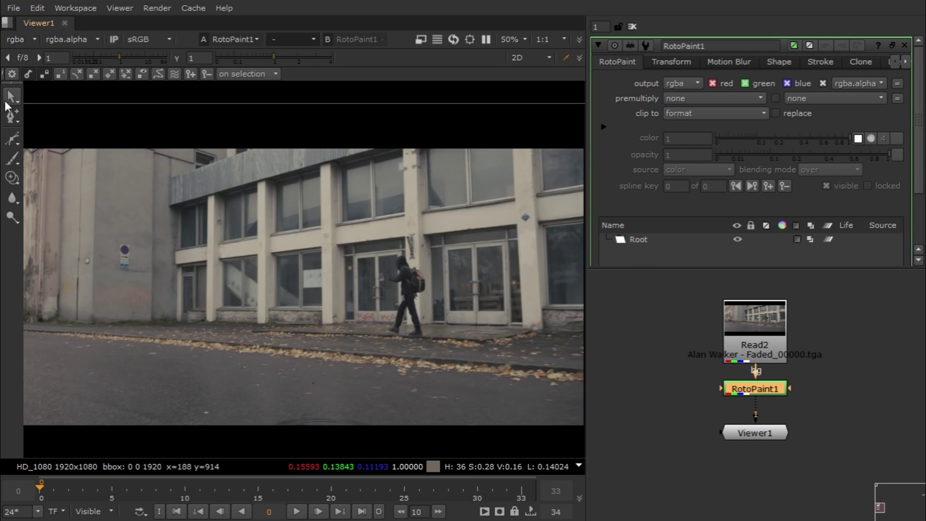
- Look through the RotoPaint tool variants for brush, clone, blur and dodge
{"action": "left_click", "coordinate": [12, 163]}
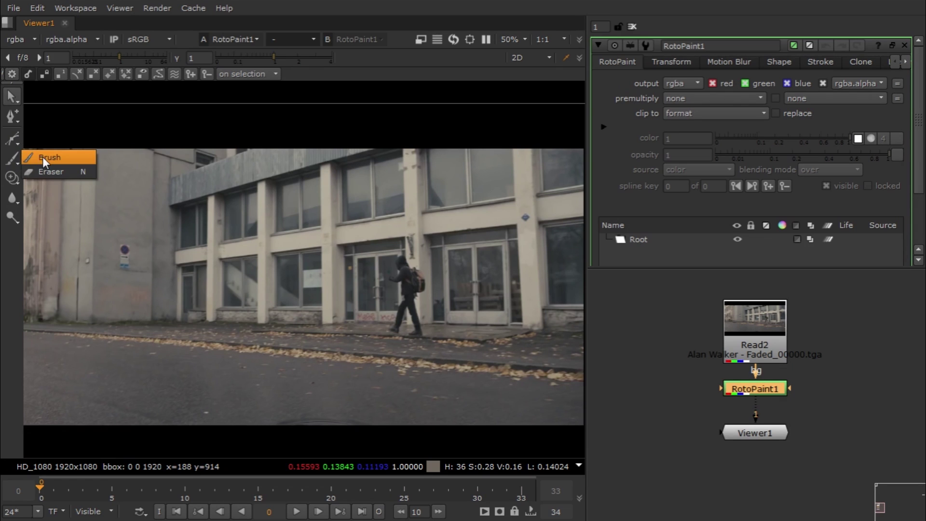
{"action": "left_click", "coordinate": [13, 161]}
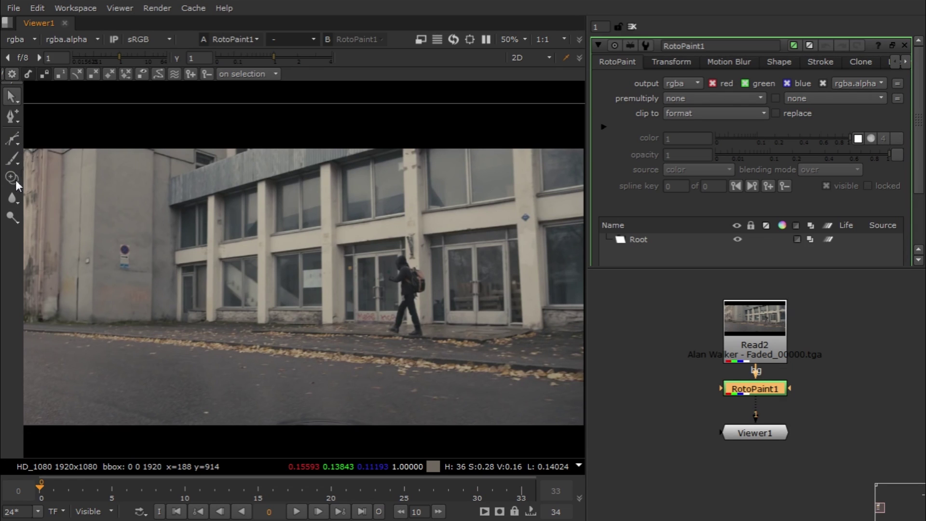
{"action": "left_click", "coordinate": [15, 180]}
{"action": "left_click", "coordinate": [41, 179]}
{"action": "left_click", "coordinate": [15, 201]}
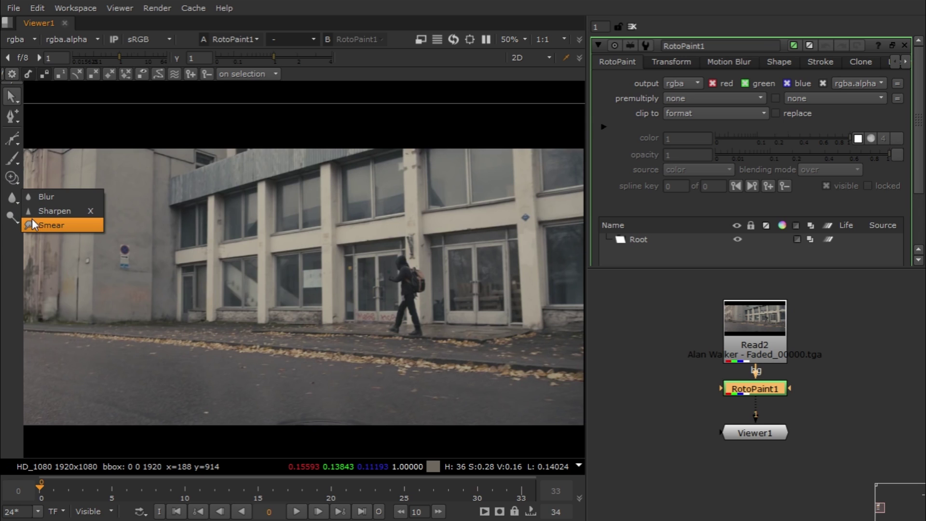
{"action": "left_click", "coordinate": [13, 218]}
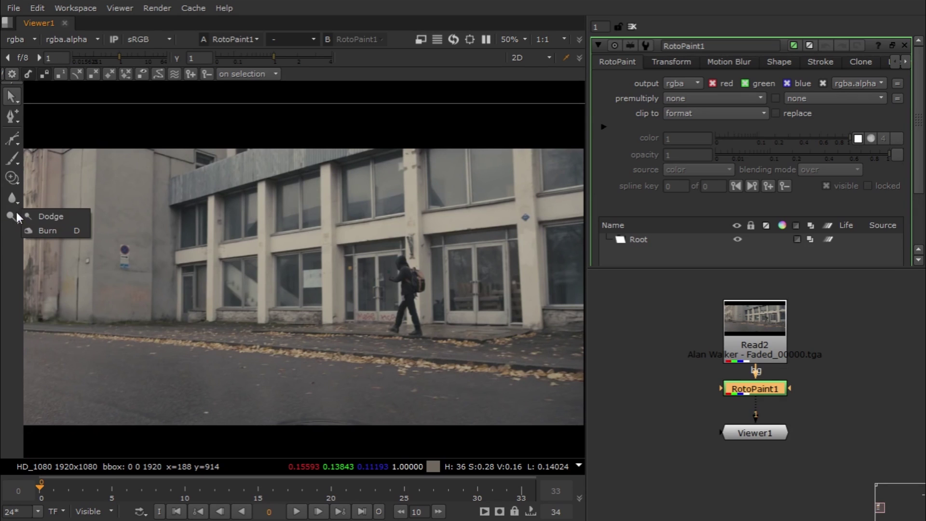
- Activate the Clone tool with over blending, set the brush size to 19 and sample the clean wall near the sign
{"action": "left_click", "coordinate": [12, 180]}
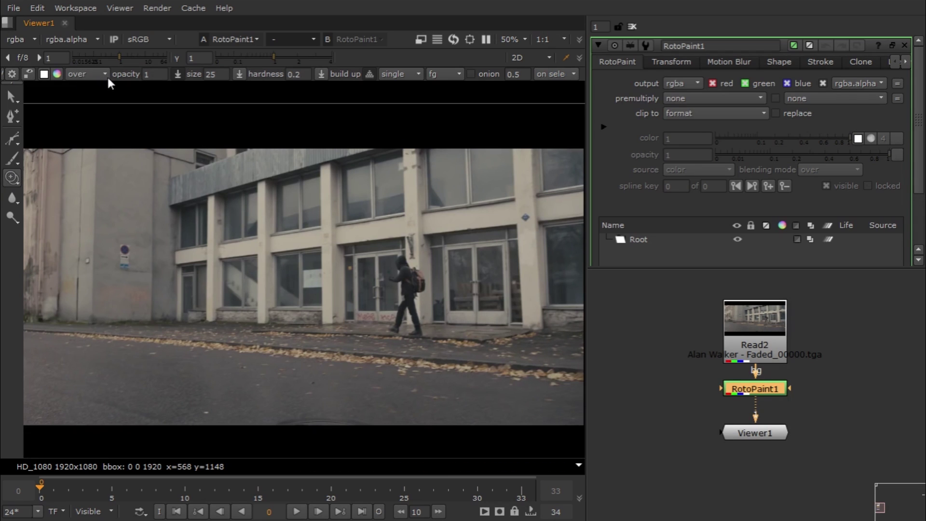
{"action": "left_click", "coordinate": [86, 75]}
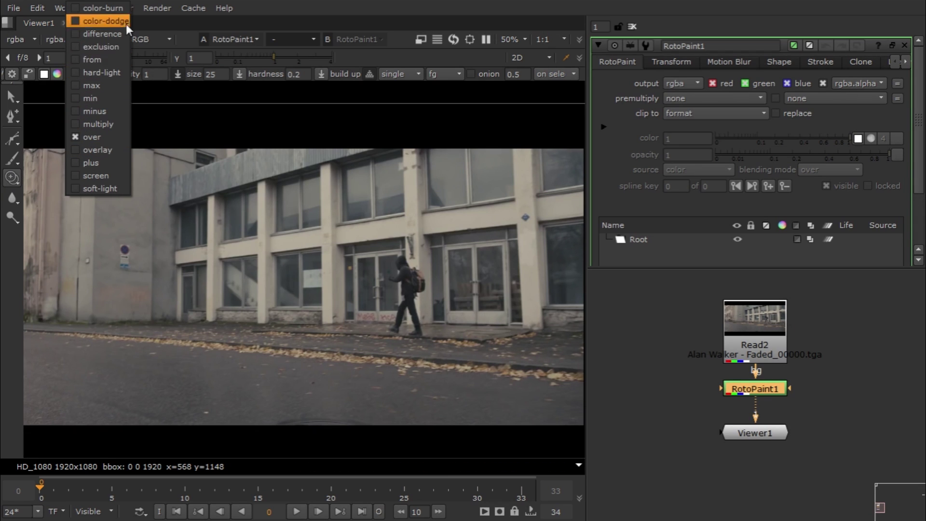
{"action": "left_click", "coordinate": [135, 77]}
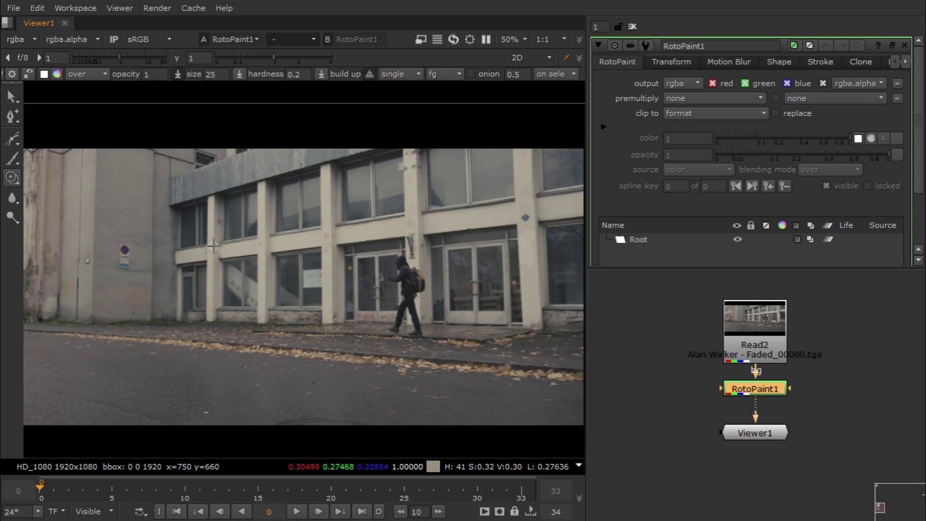
{"action": "scroll", "coordinate": [170, 248], "scroll_direction": "up", "scroll_amount": 2}
{"action": "scroll", "coordinate": [225, 283], "scroll_direction": "up", "scroll_amount": 2}
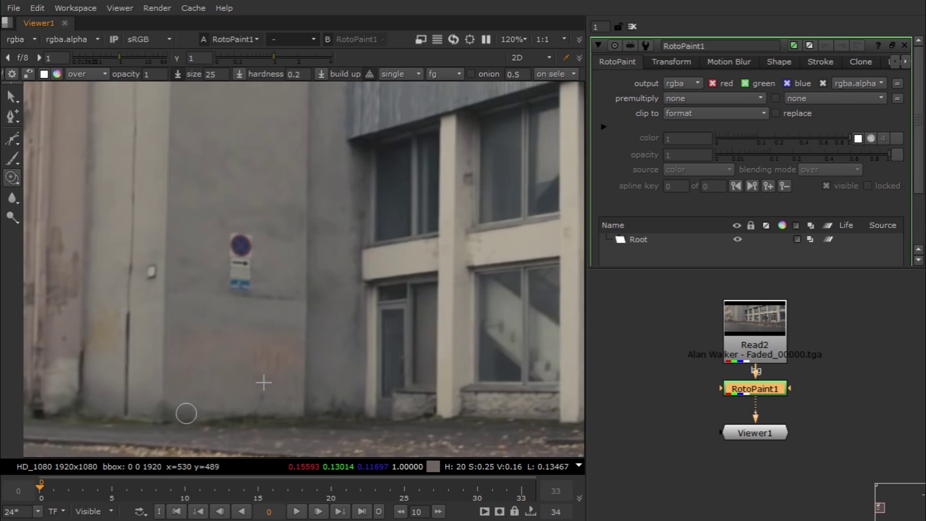
{"action": "scroll", "coordinate": [283, 362], "scroll_direction": "up", "scroll_amount": 1}
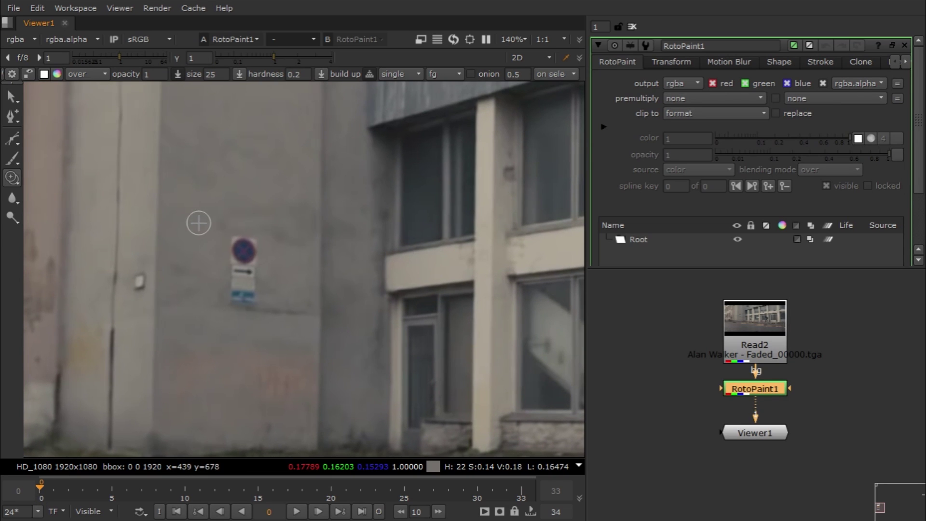
{"action": "mouse_move", "coordinate": [193, 233]}
{"action": "left_mouse_down", "text": "shift"}
{"action": "mouse_move", "coordinate": [197, 208]}
{"action": "mouse_move", "coordinate": [192, 234]}
{"action": "left_mouse_up", "text": "shift"}
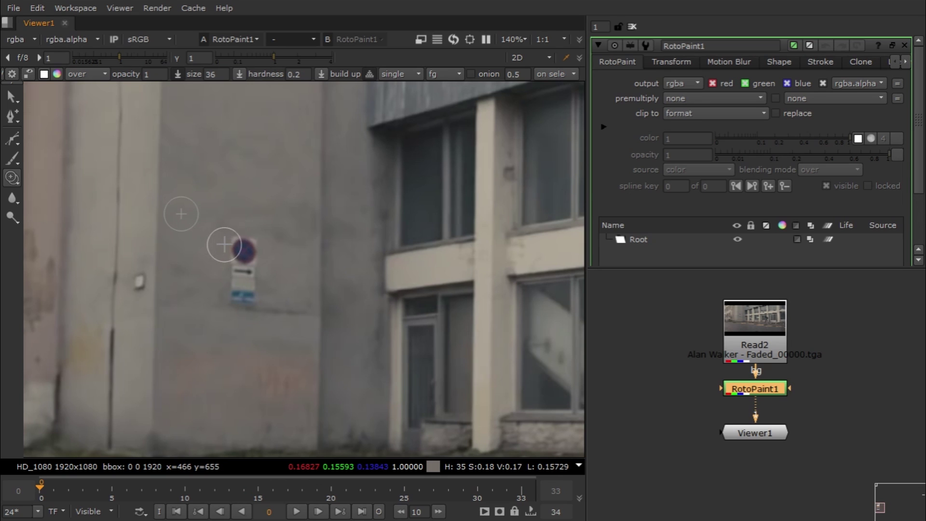
{"action": "mouse_move", "coordinate": [224, 245]}
{"action": "left_mouse_down", "text": "ctrl"}
{"action": "mouse_move", "coordinate": [222, 180]}
{"action": "mouse_move", "coordinate": [238, 246]}
{"action": "mouse_move", "coordinate": [221, 216]}
{"action": "mouse_move", "coordinate": [228, 205]}
{"action": "mouse_move", "coordinate": [227, 223]}
{"action": "left_mouse_up", "text": "ctrl"}
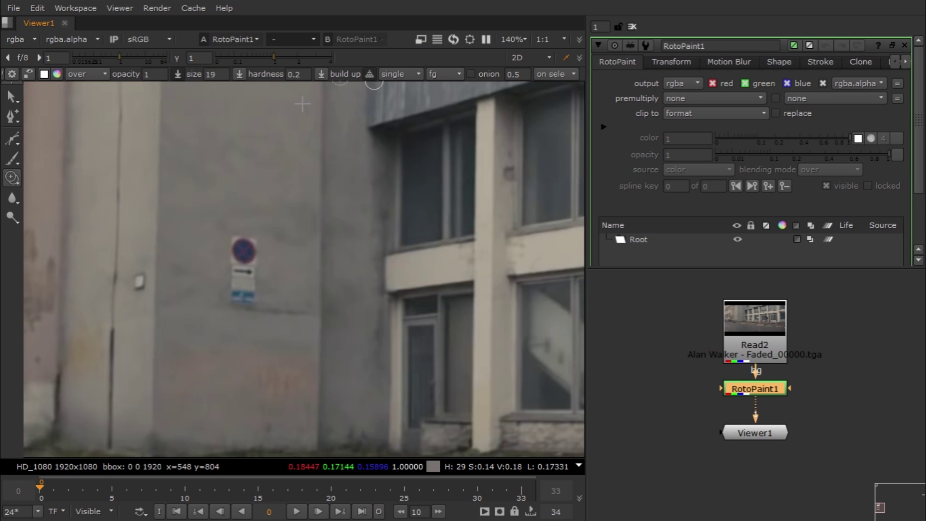
- Clone clean wall over the left part of the round sign and enlarge the properties area to show more strokes
{"action": "left_click", "coordinate": [238, 242]}
{"action": "left_click_drag", "start_coordinate": [239, 241], "coordinate": [235, 261]}
{"action": "left_click", "coordinate": [236, 261]}
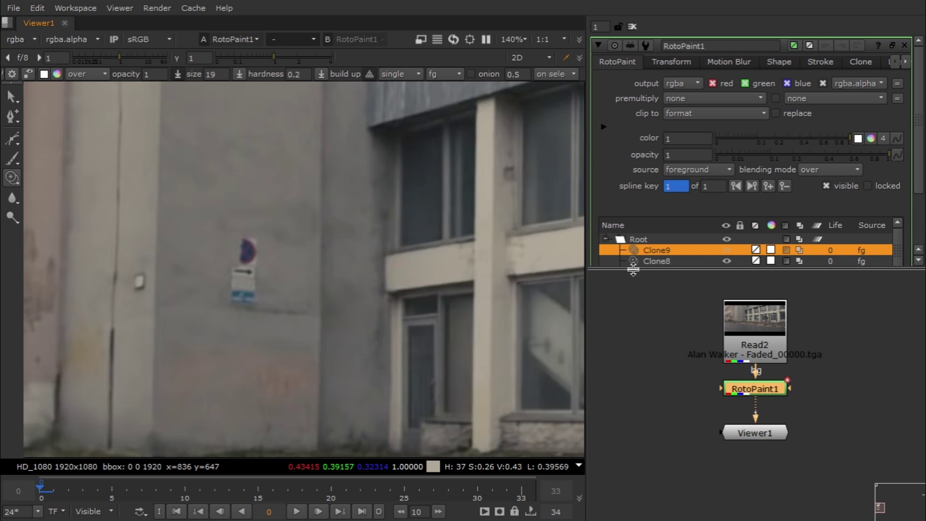
{"action": "left_click_drag", "start_coordinate": [633, 269], "coordinate": [638, 373]}
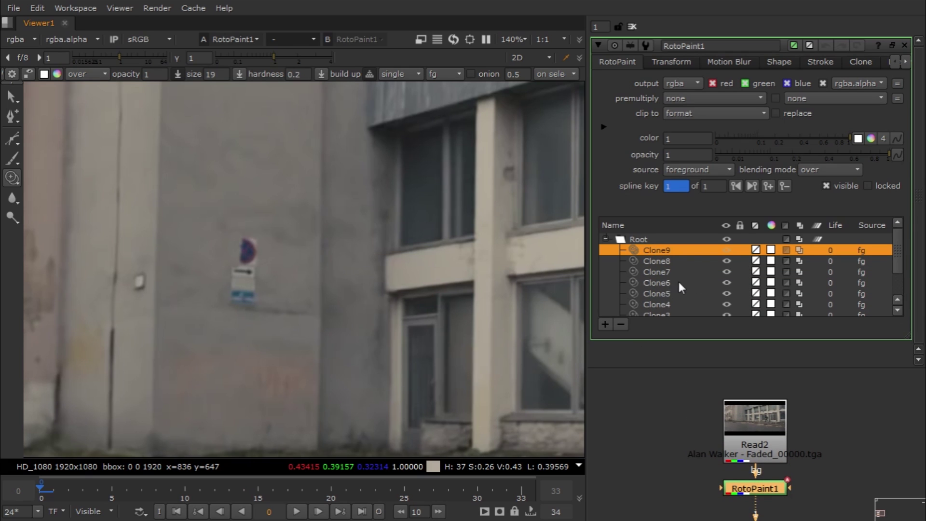
- Resample the wall left of the sign and clone it over the left part of the white arrow plate
{"action": "left_click", "coordinate": [198, 254], "text": "ctrl"}
{"action": "left_click", "coordinate": [233, 256]}
{"action": "left_click_drag", "start_coordinate": [241, 273], "coordinate": [237, 288]}
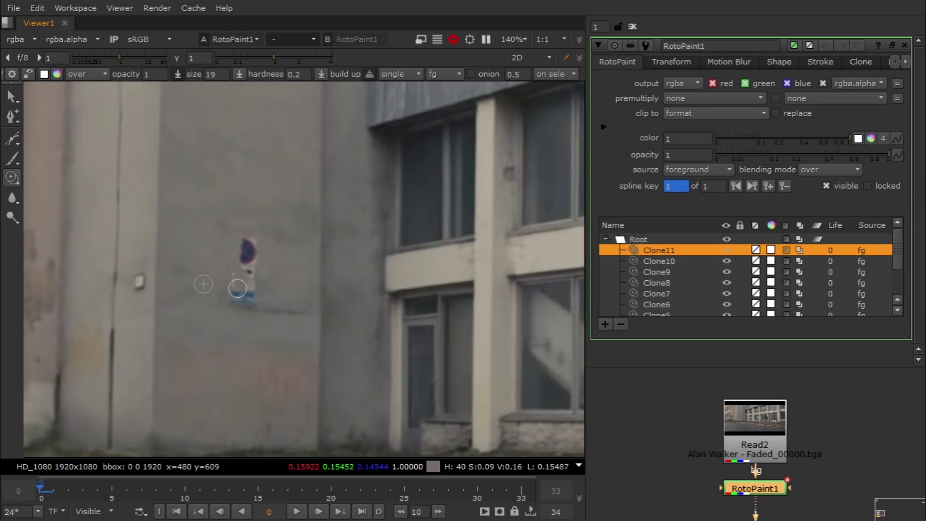
{"action": "left_click", "coordinate": [242, 276]}
{"action": "left_click", "coordinate": [238, 277]}
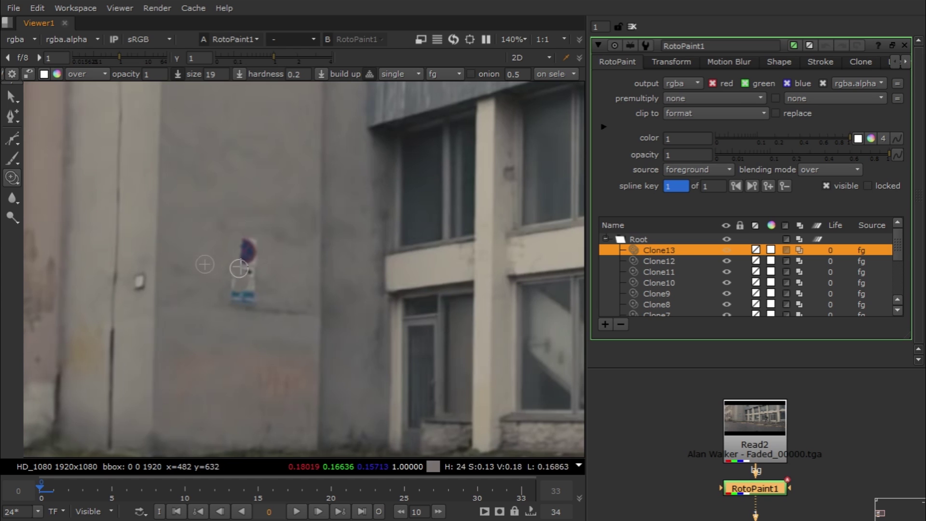
{"action": "left_click", "coordinate": [232, 276]}
{"action": "left_click", "coordinate": [233, 267]}
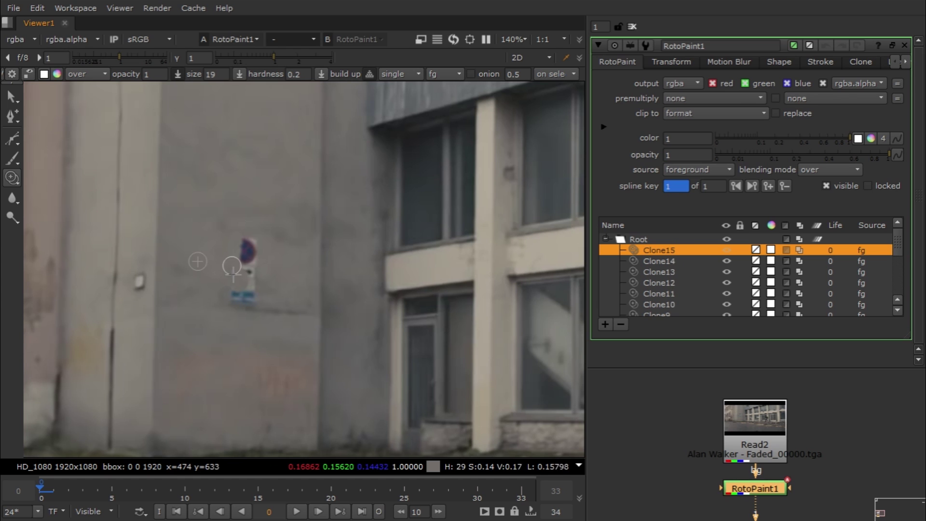
{"action": "left_click", "coordinate": [232, 264]}
- Resample the clean wall near the round sign and paint out the rest of its disc
{"action": "left_click_drag", "start_coordinate": [182, 235], "coordinate": [204, 247], "text": "ctrl"}
{"action": "left_click", "coordinate": [248, 247]}
{"action": "left_click", "coordinate": [251, 252]}
{"action": "left_click", "coordinate": [249, 255]}
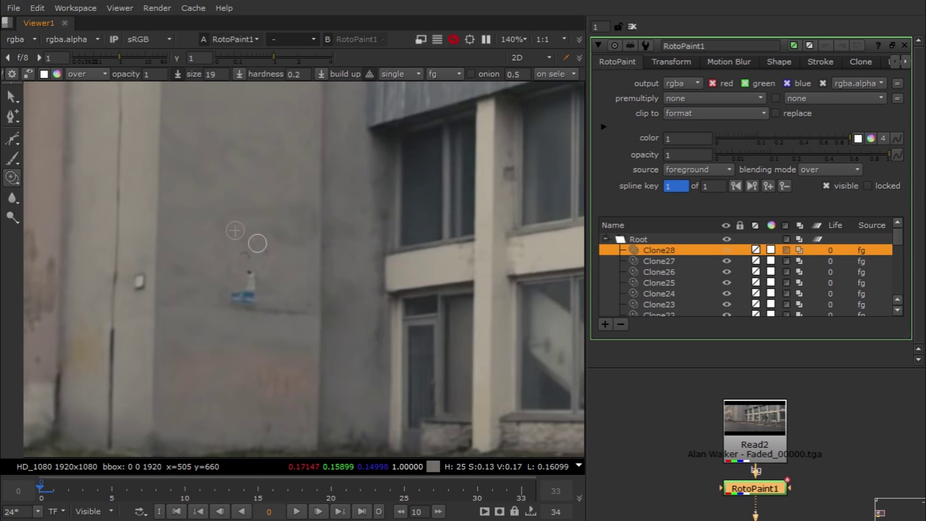
- Enlarge the clone brush to size 31 and paint out the remaining white and blue plates below the round sign
{"action": "left_click", "coordinate": [217, 255]}
{"action": "left_click_drag", "start_coordinate": [222, 254], "coordinate": [231, 253], "text": "shift"}
{"action": "left_click", "coordinate": [249, 275]}
{"action": "left_click", "coordinate": [250, 271]}
{"action": "left_click", "coordinate": [253, 260]}
{"action": "left_click", "coordinate": [233, 287]}
{"action": "left_click", "coordinate": [240, 292]}
{"action": "left_click", "coordinate": [250, 293]}
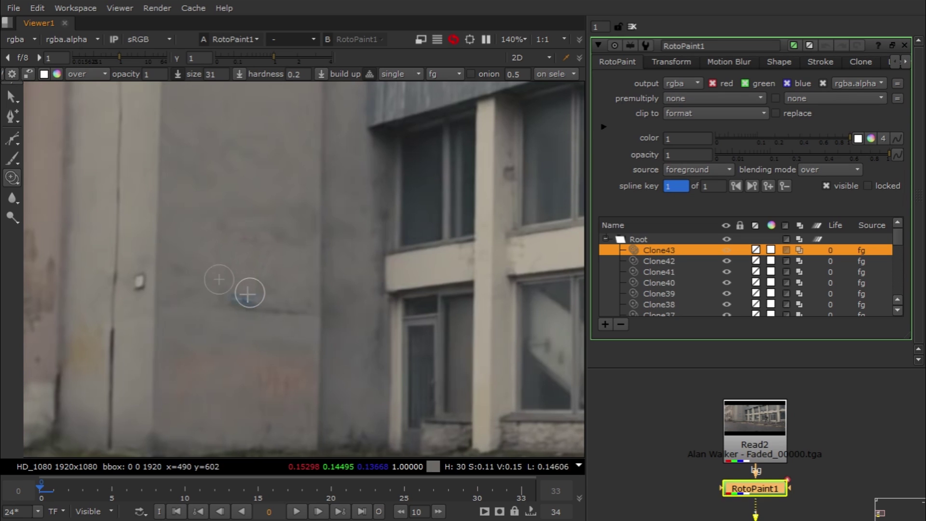
{"action": "left_click", "coordinate": [243, 298]}
- Sample the dark crack on the wall and clone it across the patched area where the sign's lower edge was
{"action": "left_click_drag", "start_coordinate": [292, 309], "coordinate": [248, 310], "text": "ctrl"}
{"action": "left_click", "coordinate": [248, 310]}
{"action": "left_click", "coordinate": [246, 308]}
{"action": "left_click", "coordinate": [249, 294]}
{"action": "left_click", "coordinate": [252, 273]}
- Set the clone brush size to 20.5, resample the wall and blend the patched area where the sign stood
{"action": "left_click", "coordinate": [218, 272]}
{"action": "mouse_move", "coordinate": [216, 272]}
{"action": "left_mouse_down", "text": "shift"}
{"action": "mouse_move", "coordinate": [199, 272]}
{"action": "mouse_move", "coordinate": [257, 257]}
{"action": "left_mouse_up", "text": "shift"}
{"action": "left_click_drag", "start_coordinate": [244, 236], "coordinate": [257, 261], "text": "ctrl"}
{"action": "left_click", "coordinate": [256, 261]}
{"action": "left_click", "coordinate": [252, 268]}
{"action": "left_click", "coordinate": [245, 275]}
{"action": "left_click", "coordinate": [240, 260]}
{"action": "left_click", "coordinate": [236, 244]}
{"action": "left_click", "coordinate": [236, 244]}
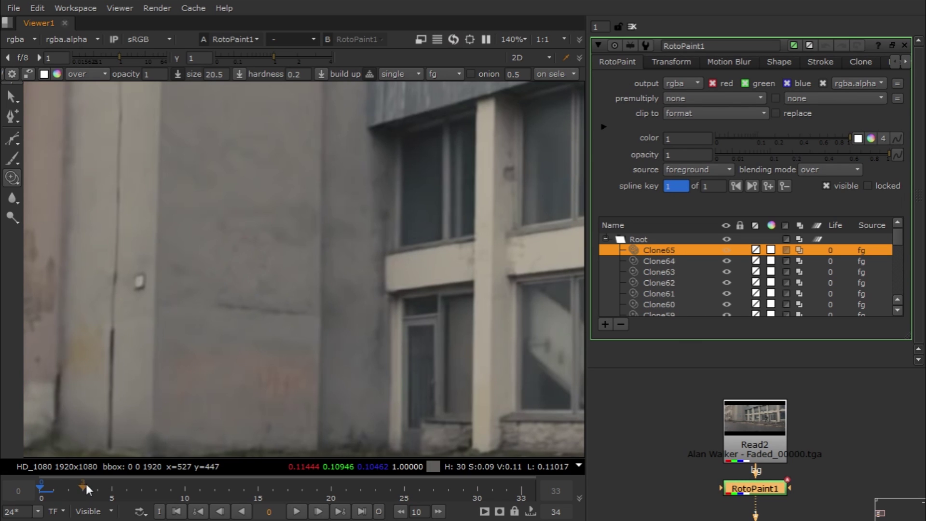
- Compare frames 0 and 1 to check on which frames the clone strokes apply
{"action": "left_click", "coordinate": [54, 488]}
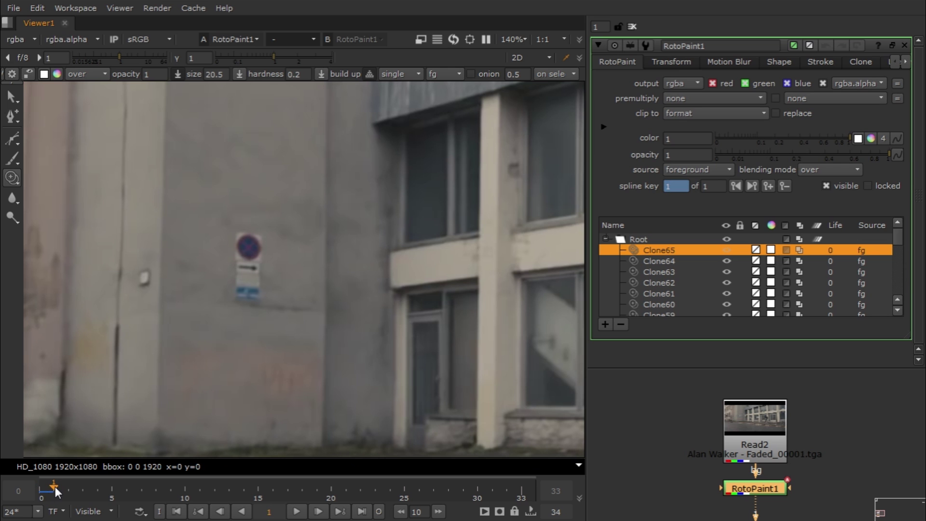
{"action": "left_click", "coordinate": [41, 485]}
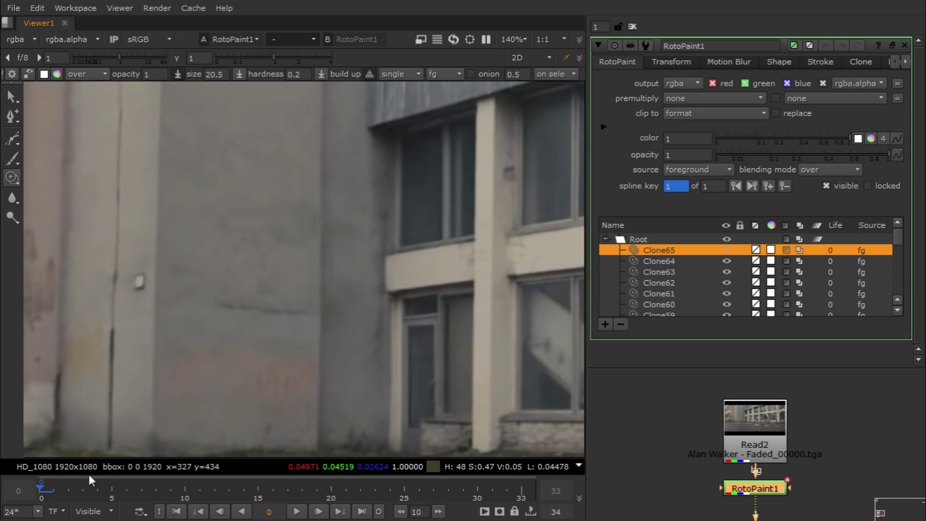
{"action": "mouse_move", "coordinate": [56, 490]}
{"action": "left_mouse_down"}
{"action": "mouse_move", "coordinate": [99, 488]}
{"action": "mouse_move", "coordinate": [41, 491]}
{"action": "left_mouse_up"}
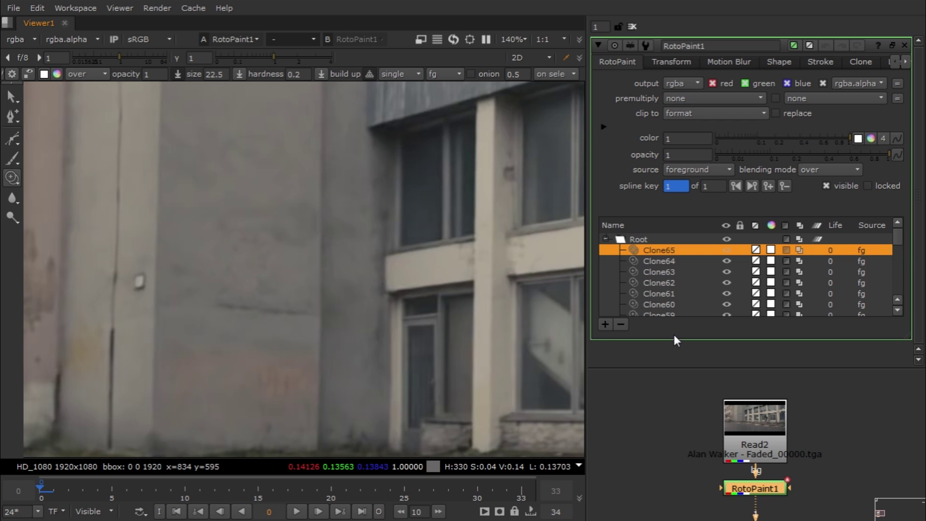
- Shrink the properties area again and review the whole painted frame with the walking man
{"action": "left_click_drag", "start_coordinate": [666, 364], "coordinate": [668, 304]}
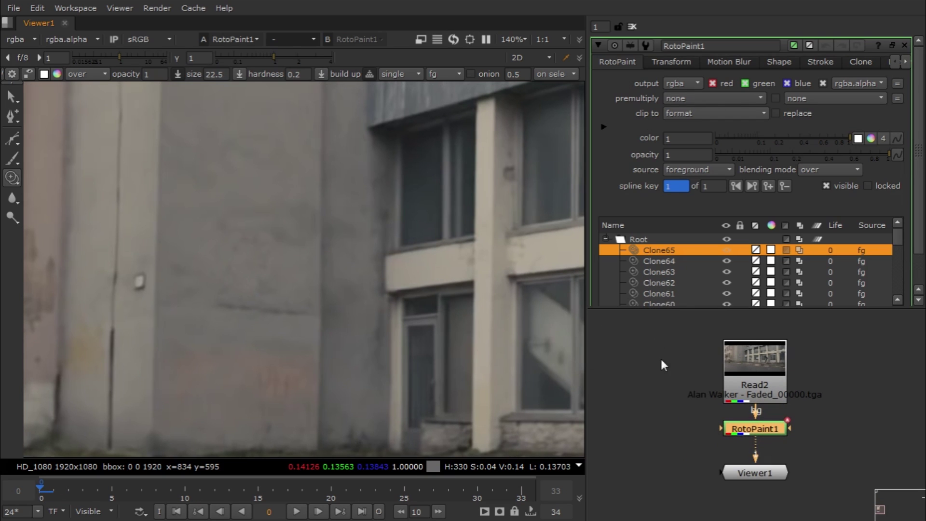
{"action": "middle_click_drag", "start_coordinate": [368, 271], "coordinate": [258, 279]}
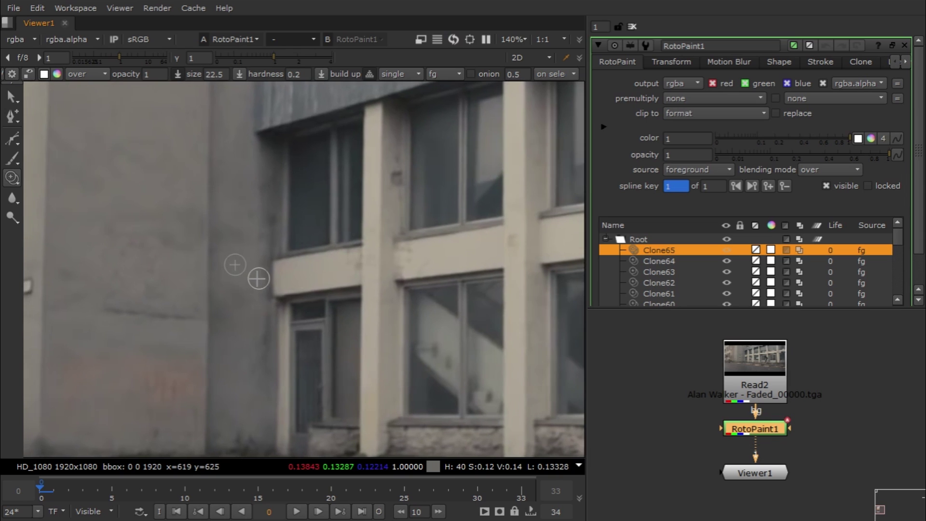
{"action": "scroll", "coordinate": [259, 279], "scroll_direction": "down", "scroll_amount": 4}
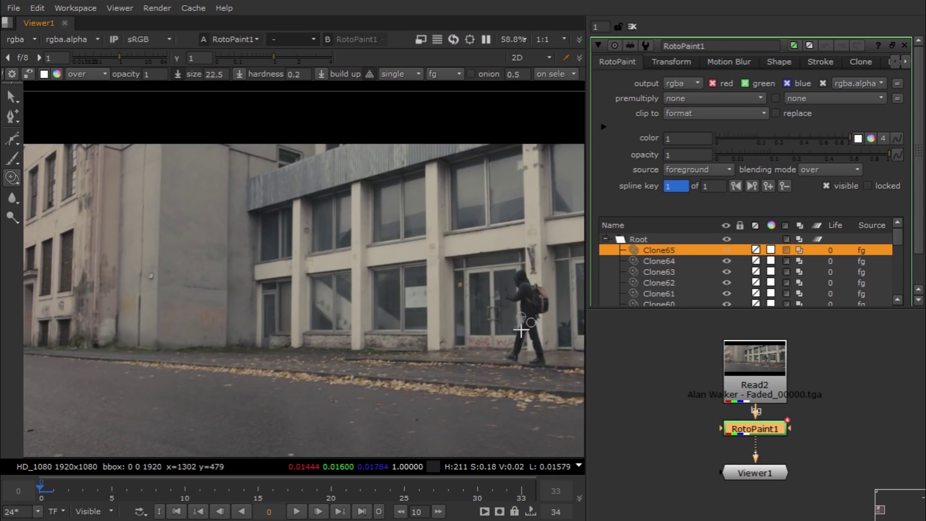
{"action": "middle_click_drag", "start_coordinate": [496, 334], "coordinate": [504, 325]}
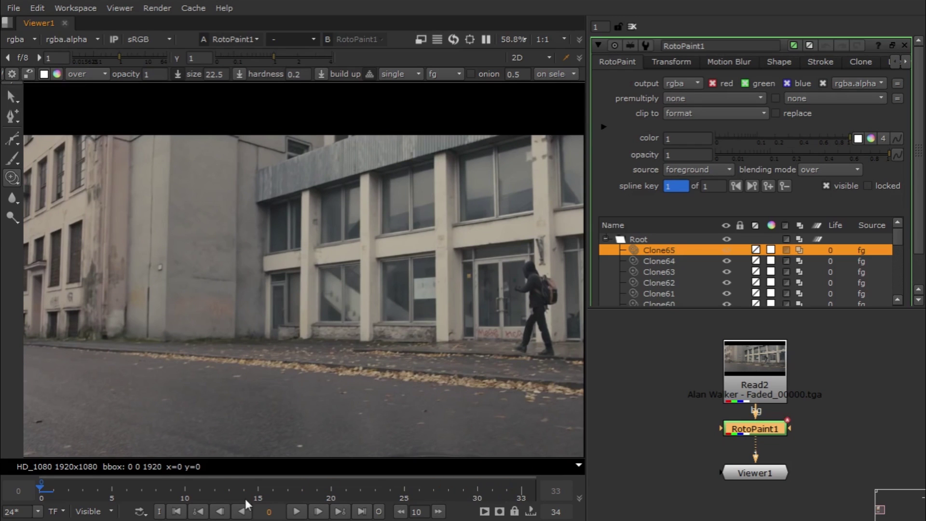
- Return to frame 0, move the Viewer node further down and insert a FrameHold node after RotoPaint1
{"action": "mouse_move", "coordinate": [163, 500]}
{"action": "left_mouse_down"}
{"action": "mouse_move", "coordinate": [258, 497]}
{"action": "mouse_move", "coordinate": [41, 495]}
{"action": "left_mouse_up"}
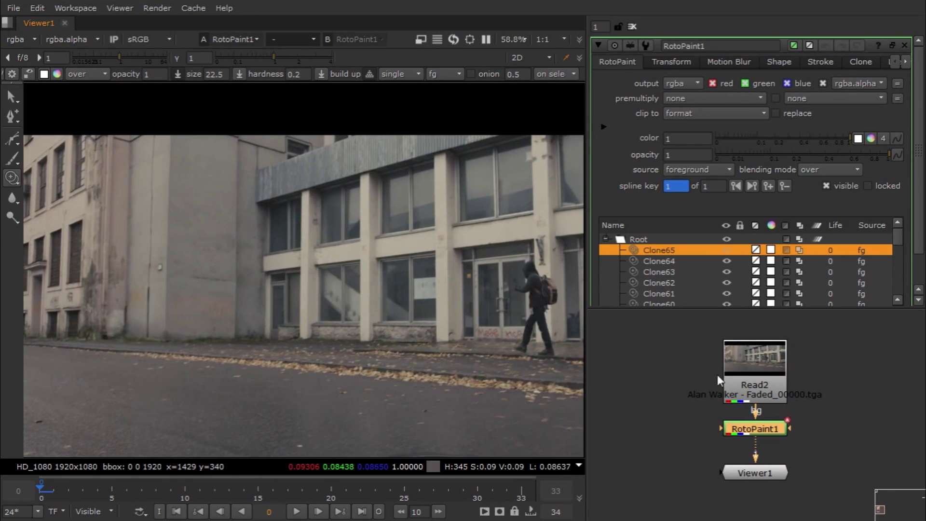
{"action": "middle_click_drag", "start_coordinate": [446, 390], "coordinate": [449, 381]}
{"action": "scroll", "coordinate": [445, 380], "scroll_direction": "down", "scroll_amount": 1}
{"action": "middle_click_drag", "start_coordinate": [433, 328], "coordinate": [385, 327]}
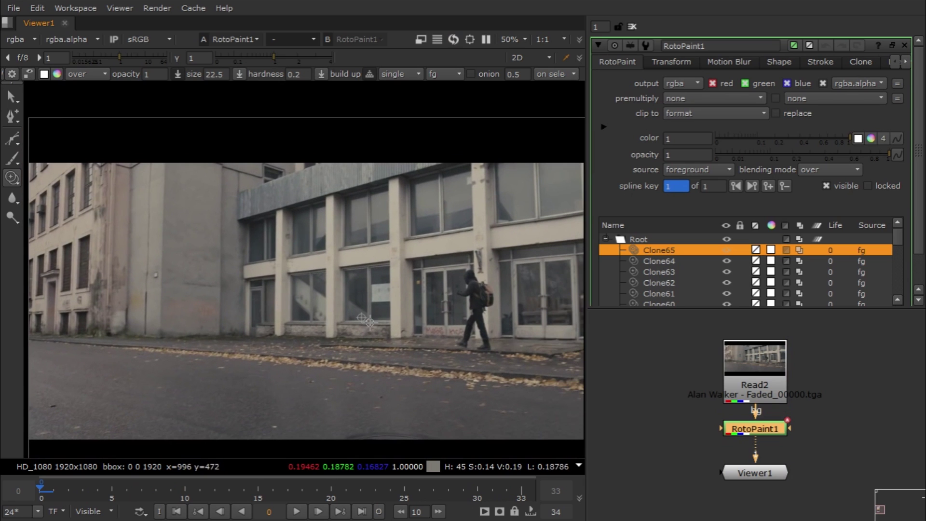
{"action": "left_click_drag", "start_coordinate": [782, 474], "coordinate": [784, 492]}
{"action": "mouse_move", "coordinate": [837, 436]}
{"action": "middle_mouse_down"}
{"action": "mouse_move", "coordinate": [821, 467]}
{"action": "mouse_move", "coordinate": [832, 444]}
{"action": "middle_mouse_up"}
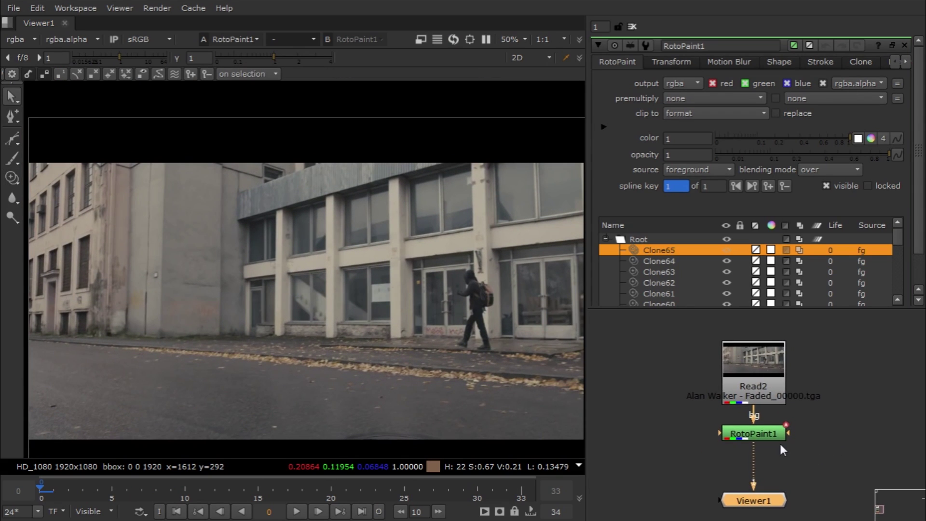
{"action": "left_click", "coordinate": [774, 431]}
{"action": "key", "text": "Tab"}
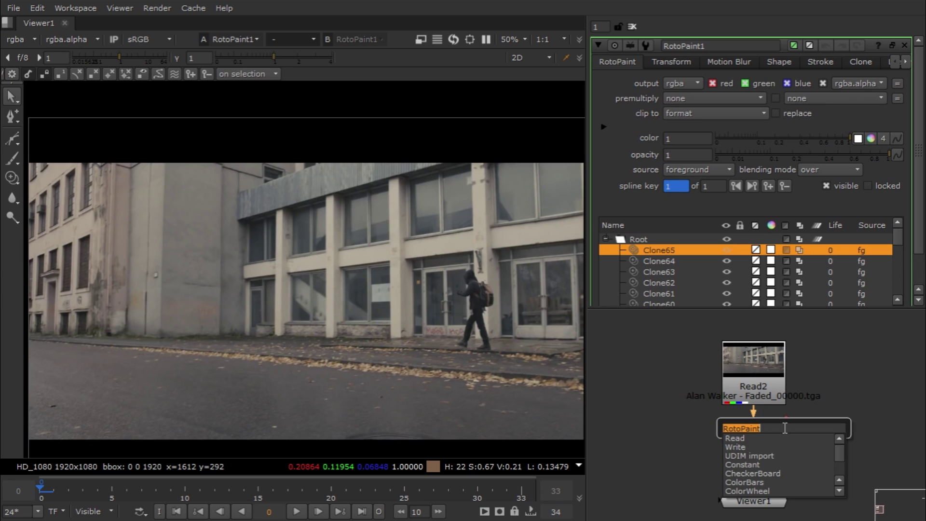
{"action": "type", "text": "fram"}
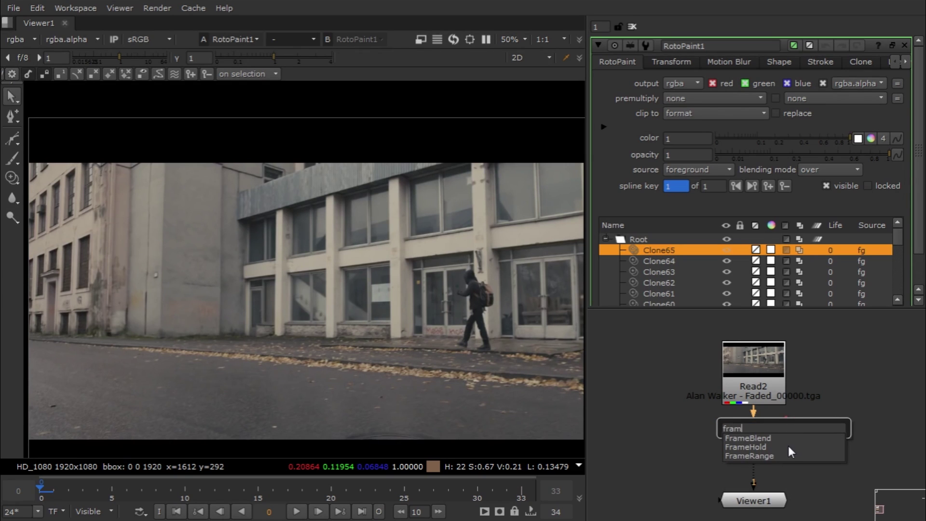
{"action": "left_click", "coordinate": [789, 447]}
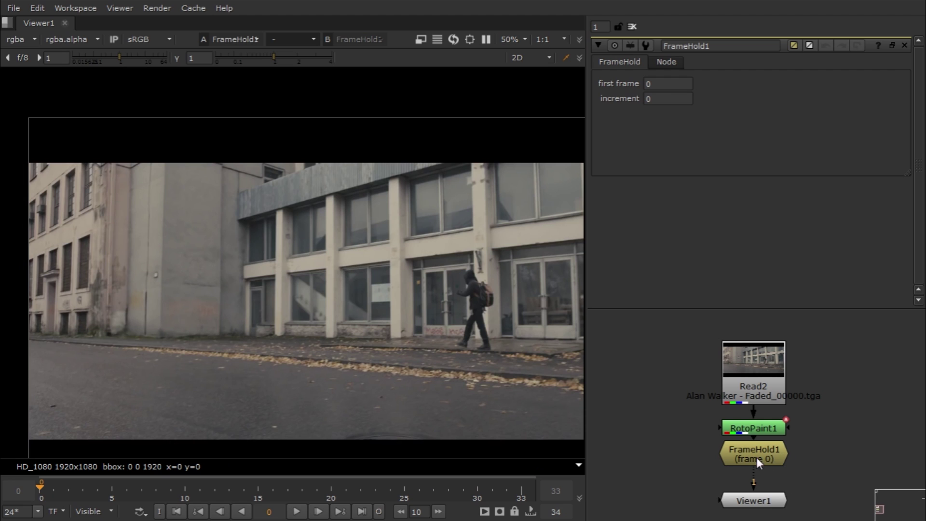
- Examine the FrameHold node's first frame and increment values and its general node settings
{"action": "left_click", "coordinate": [667, 84]}
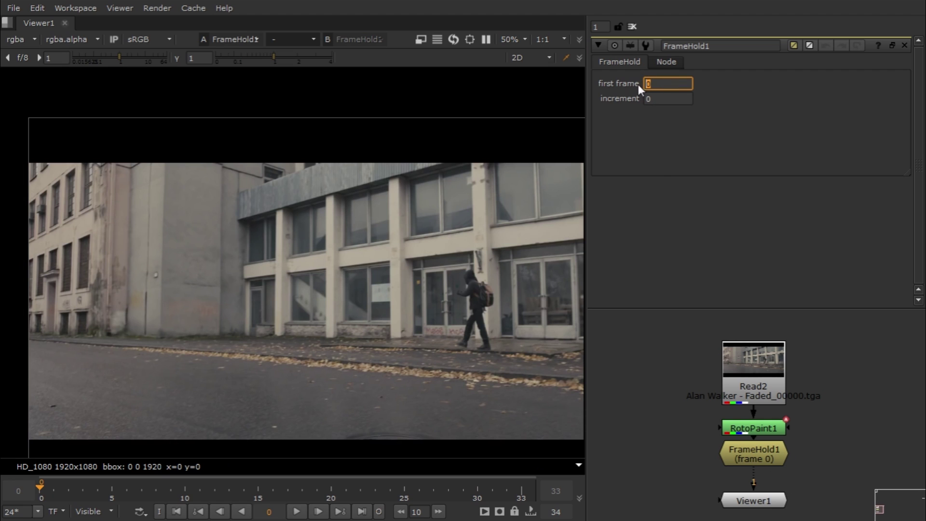
{"action": "left_click", "coordinate": [667, 99]}
{"action": "left_click", "coordinate": [666, 62]}
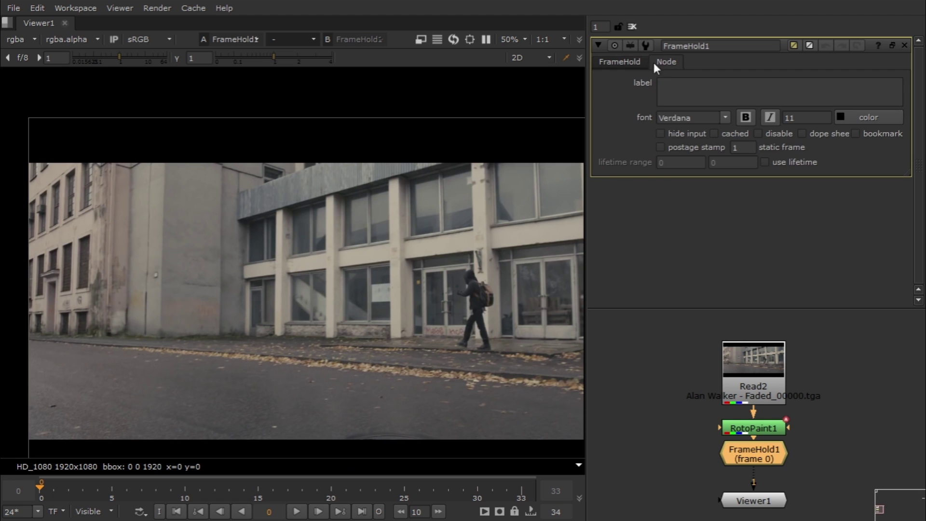
{"action": "left_click", "coordinate": [637, 62]}
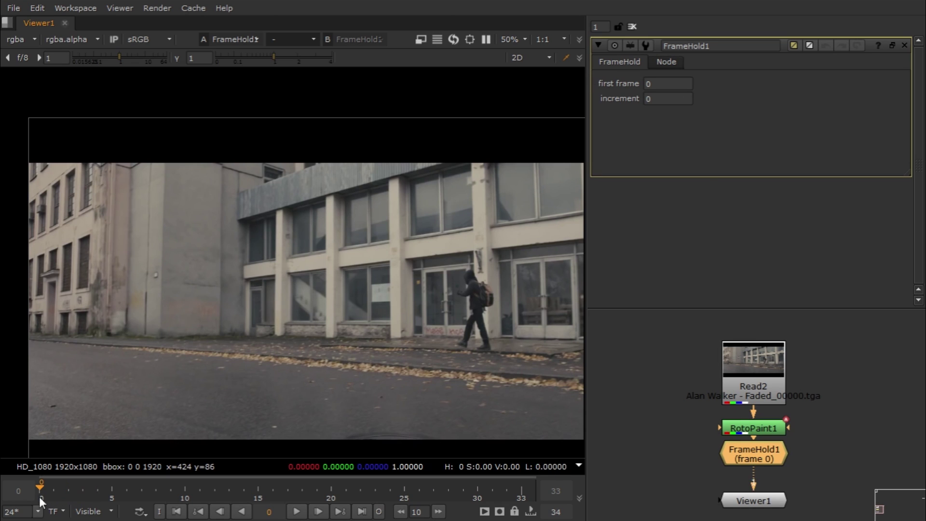
- Paste a copy of the Read2 footage node beside the original and show it in the viewer
{"action": "double_click", "coordinate": [779, 379]}
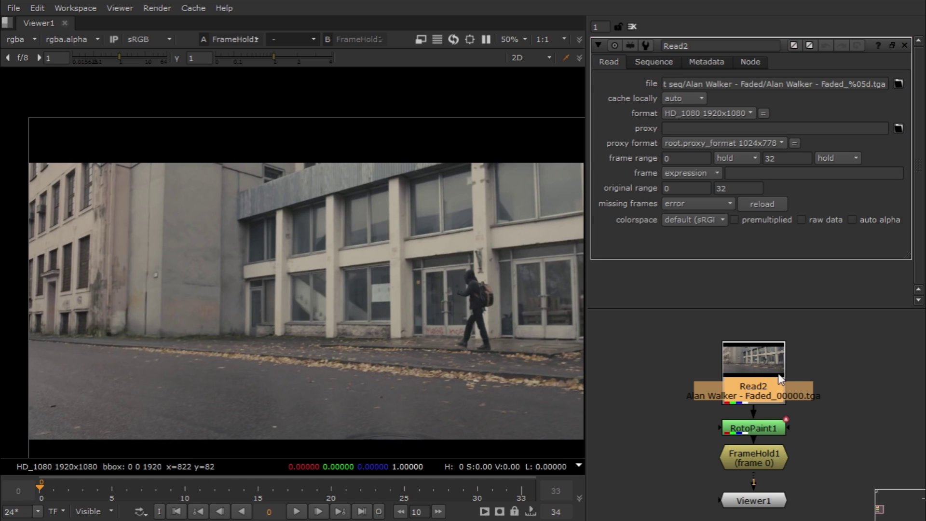
{"action": "left_click", "coordinate": [855, 367]}
{"action": "key", "text": "ctrl+v"}
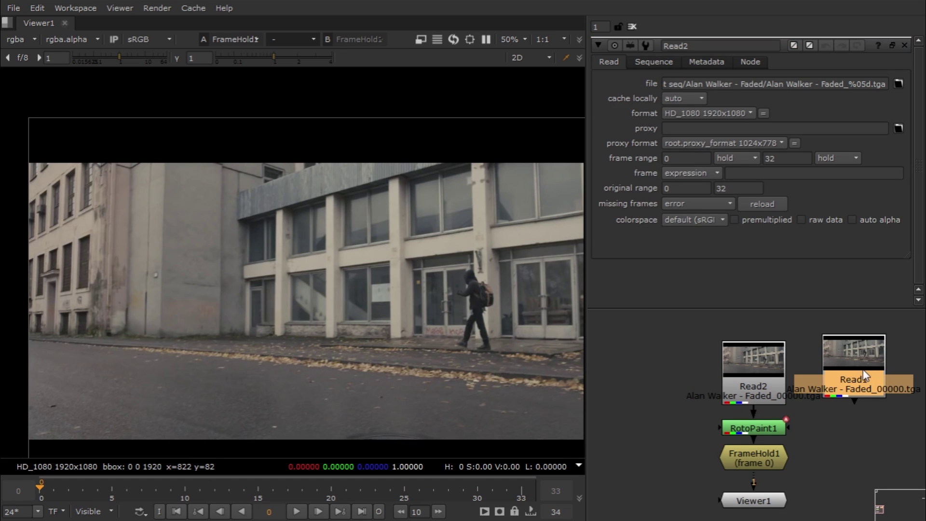
{"action": "key", "text": "2"}
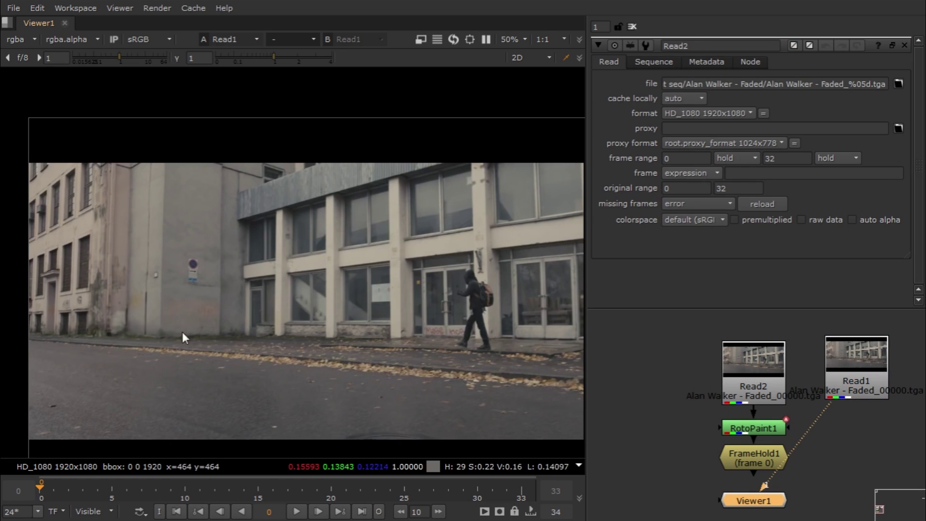
- Select Read2, RotoPaint1 and FrameHold1 and move them together away from the pasted Read node
{"action": "left_click", "coordinate": [730, 381]}
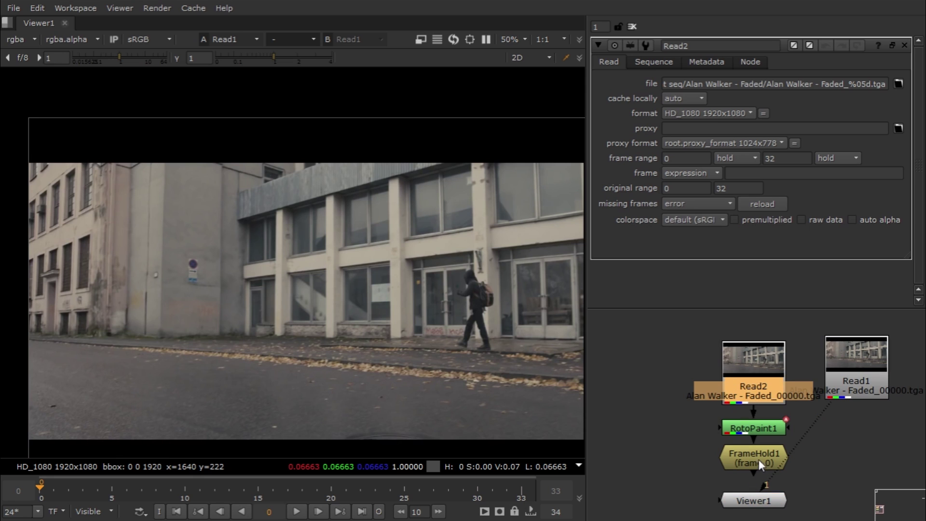
{"action": "left_click_drag", "start_coordinate": [644, 337], "coordinate": [675, 437]}
{"action": "left_click", "coordinate": [758, 461], "text": "shift"}
{"action": "left_click", "coordinate": [753, 456], "text": "shift"}
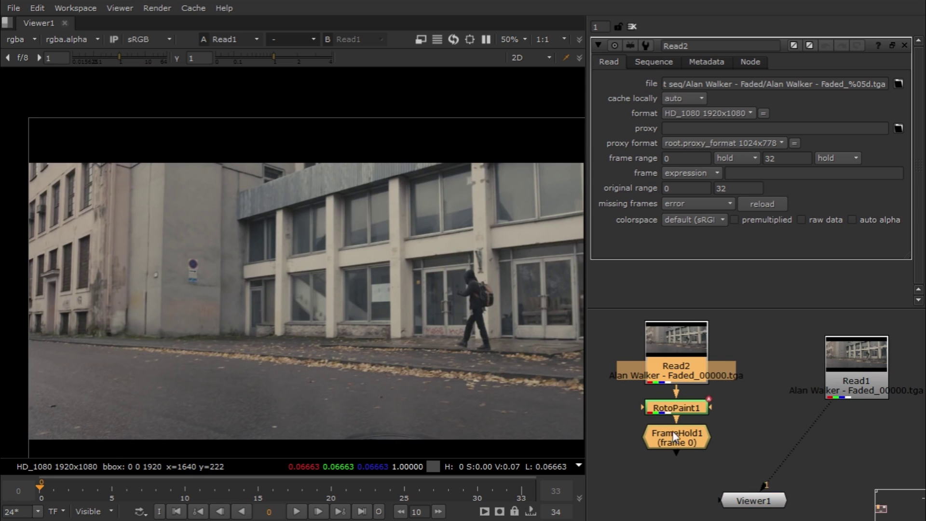
- Connect FrameHold1 to the viewer's second input and compare the cleaned frame with the original footage
{"action": "left_click", "coordinate": [678, 441]}
{"action": "key", "text": "2"}
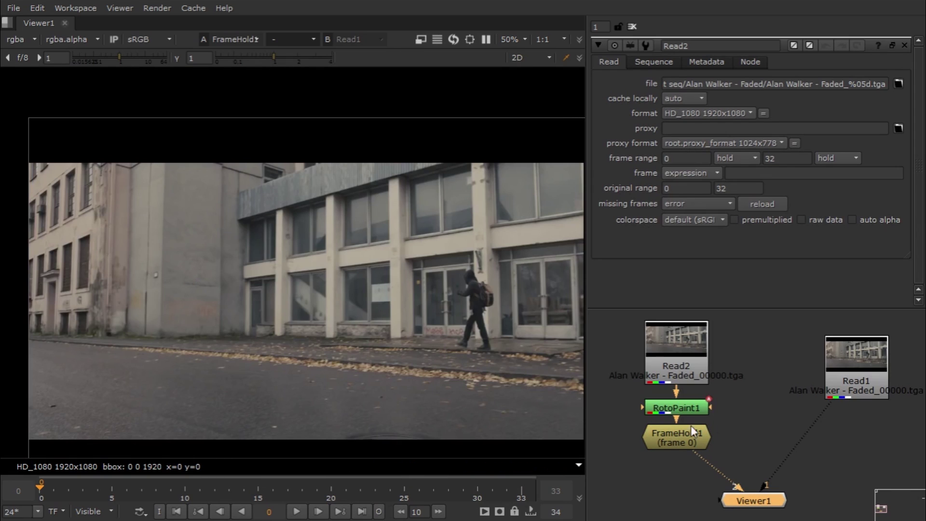
{"action": "key", "text": "1"}
{"action": "key", "text": "2"}
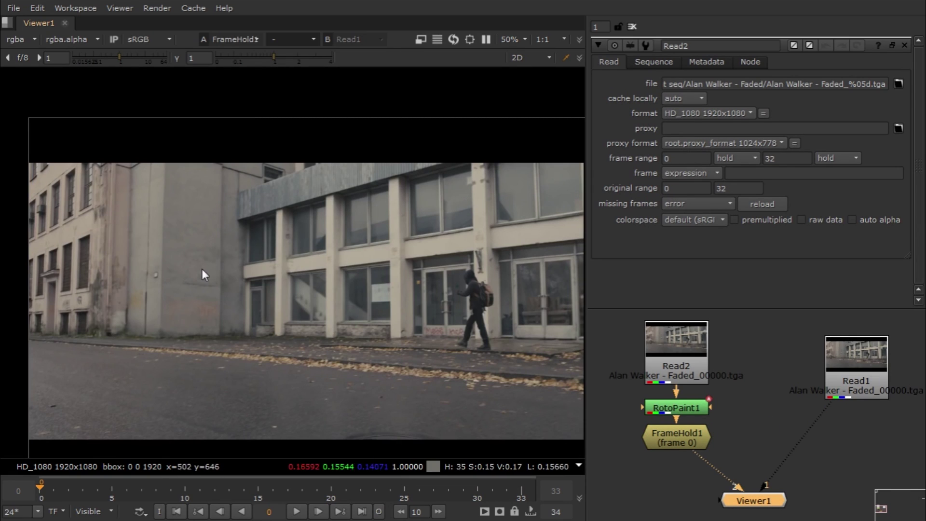
{"action": "key", "text": "1"}
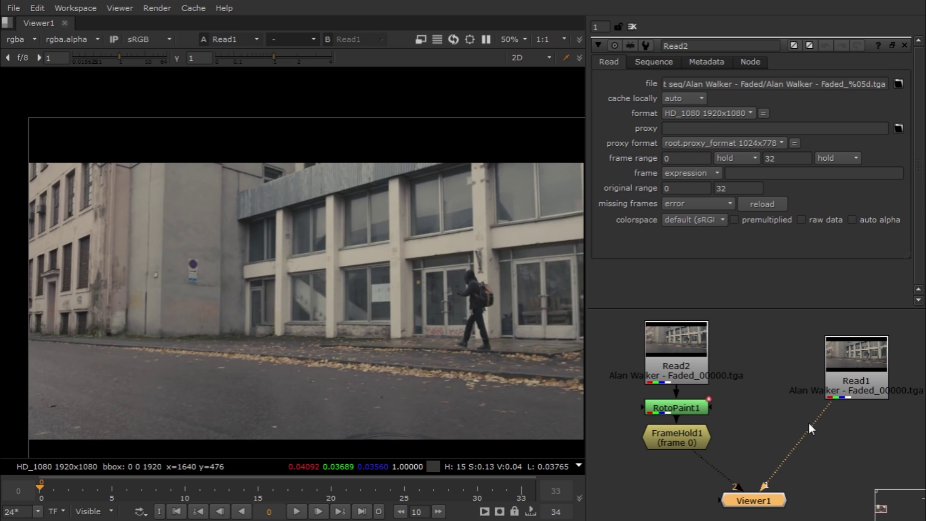
- Move Read1 aside and add an unconnected Tracker node between the two branches
{"action": "left_click_drag", "start_coordinate": [830, 397], "coordinate": [852, 400]}
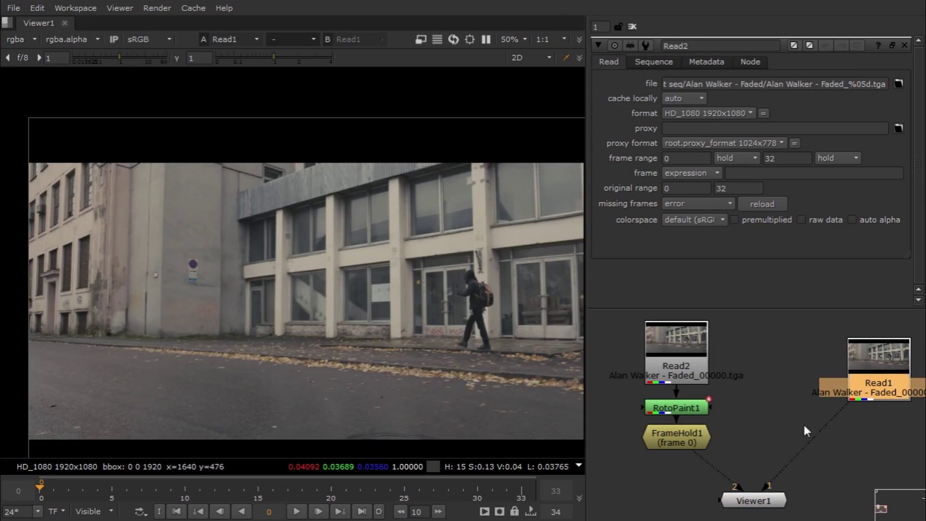
{"action": "left_click", "coordinate": [780, 386]}
{"action": "key", "text": "Tab"}
{"action": "type", "text": "tra"}
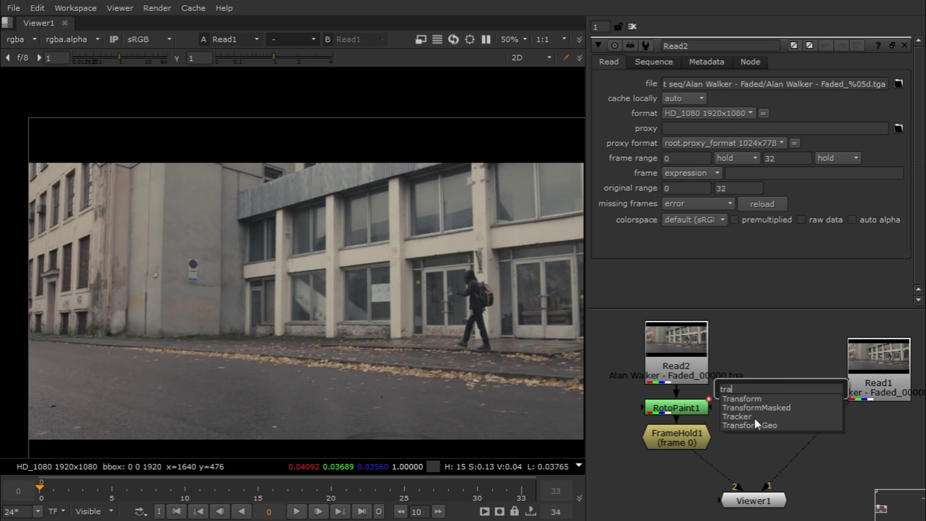
{"action": "left_click", "coordinate": [755, 417]}
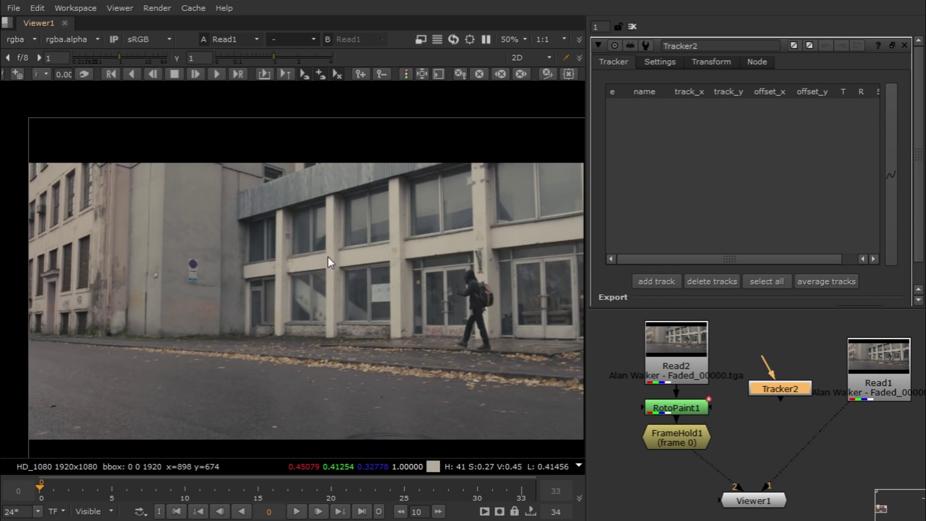
- Add a track, place it on the small box on the wall at about x 379, y 610, and tighten its pattern area
{"action": "scroll", "coordinate": [183, 257], "scroll_direction": "up", "scroll_amount": 5}
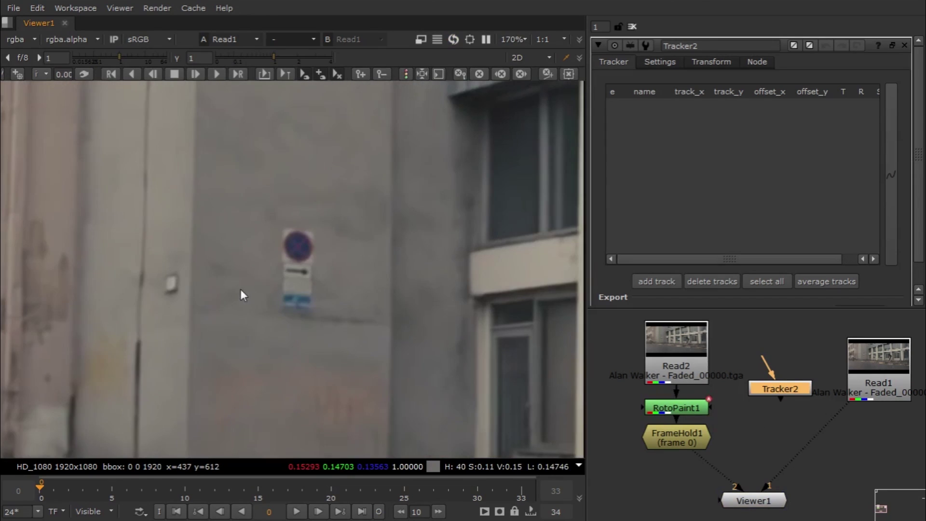
{"action": "middle_click_drag", "start_coordinate": [240, 288], "coordinate": [242, 294]}
{"action": "mouse_move", "coordinate": [377, 307]}
{"action": "middle_mouse_down"}
{"action": "mouse_move", "coordinate": [369, 314]}
{"action": "mouse_move", "coordinate": [392, 302]}
{"action": "middle_mouse_up"}
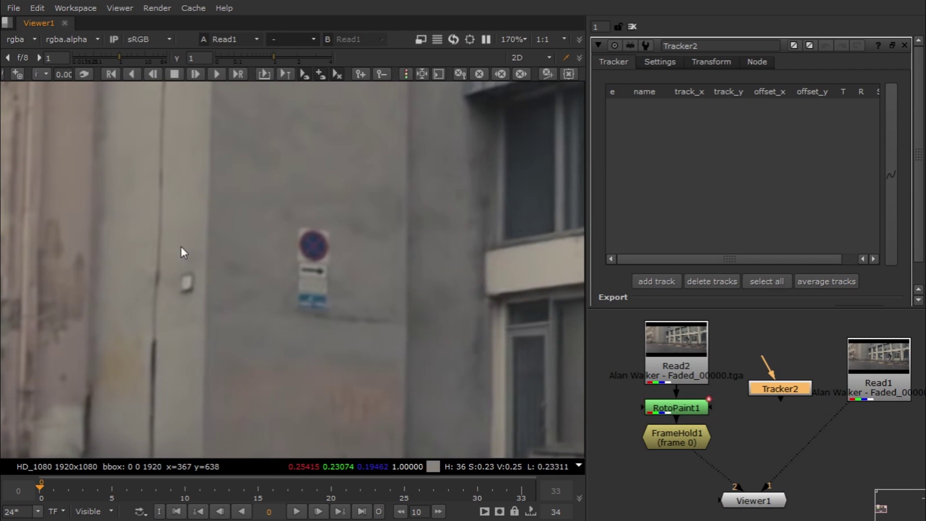
{"action": "left_click", "coordinate": [664, 284]}
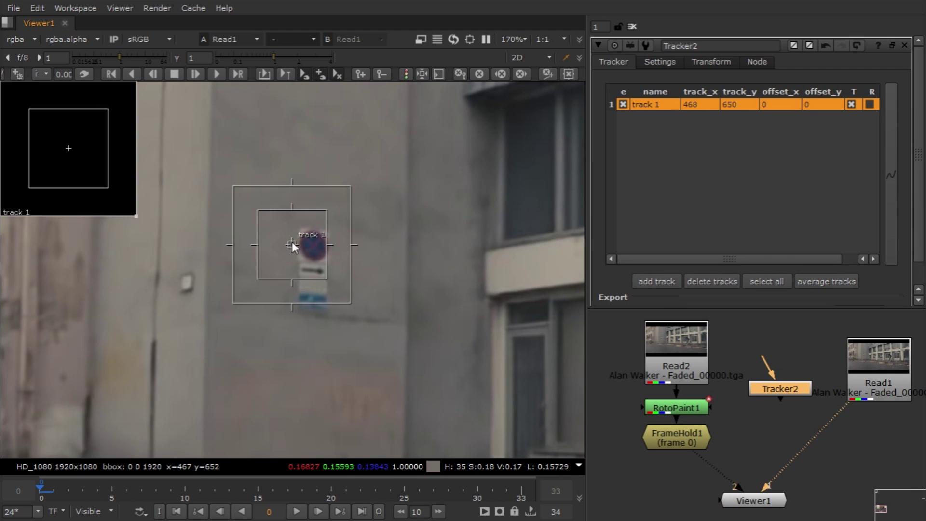
{"action": "left_click_drag", "start_coordinate": [291, 244], "coordinate": [187, 286]}
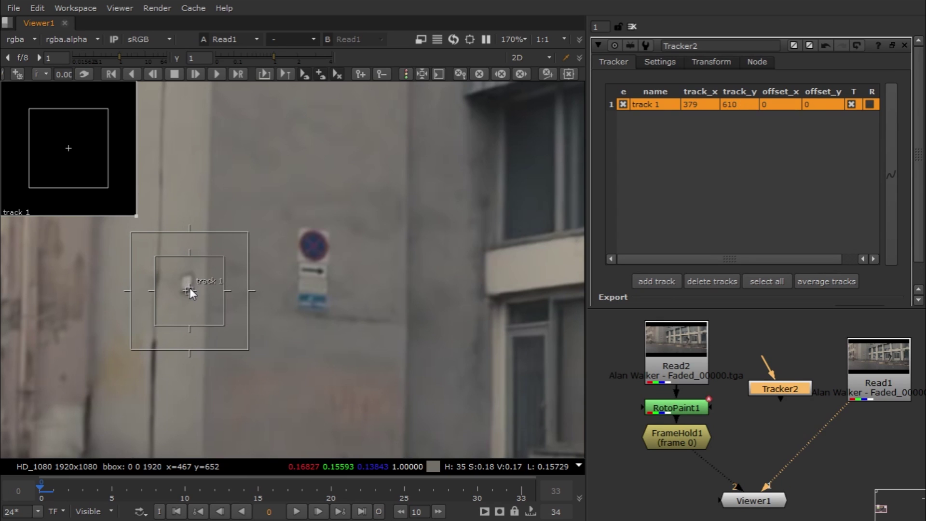
{"action": "mouse_move", "coordinate": [222, 325]}
{"action": "left_mouse_down"}
{"action": "mouse_move", "coordinate": [201, 301]}
{"action": "mouse_move", "coordinate": [220, 322]}
{"action": "mouse_move", "coordinate": [214, 315]}
{"action": "left_mouse_up"}
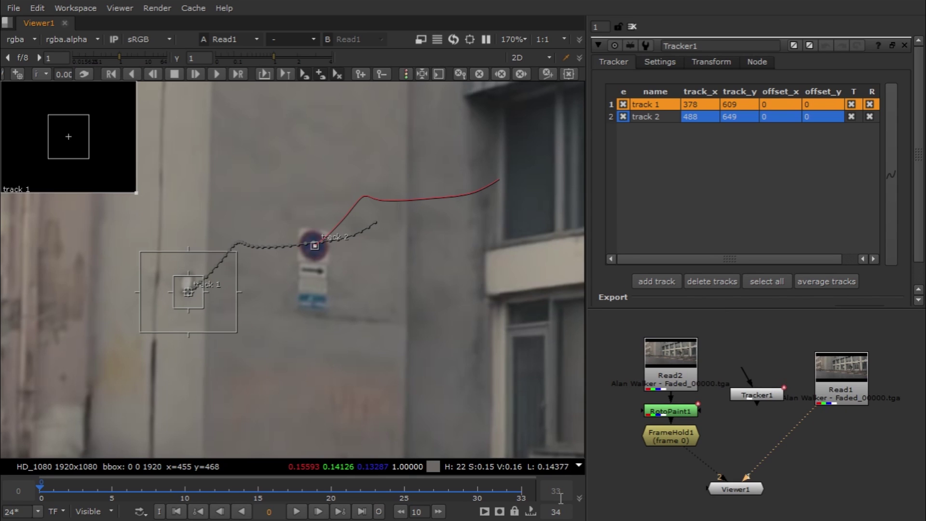
- Deselect the track and examine the held clean frame in the viewer alongside the Tracker1, FrameHold1 and Viewer1 nodes
{"action": "left_click", "coordinate": [384, 302]}
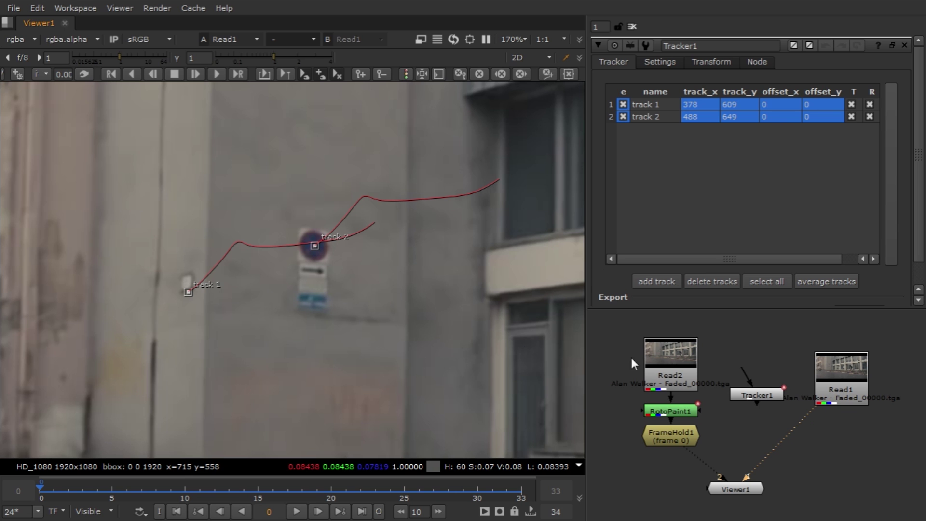
{"action": "scroll", "coordinate": [363, 370], "scroll_direction": "down", "scroll_amount": 3}
{"action": "scroll", "coordinate": [360, 364], "scroll_direction": "down", "scroll_amount": 1}
{"action": "middle_click_drag", "start_coordinate": [426, 316], "coordinate": [267, 322]}
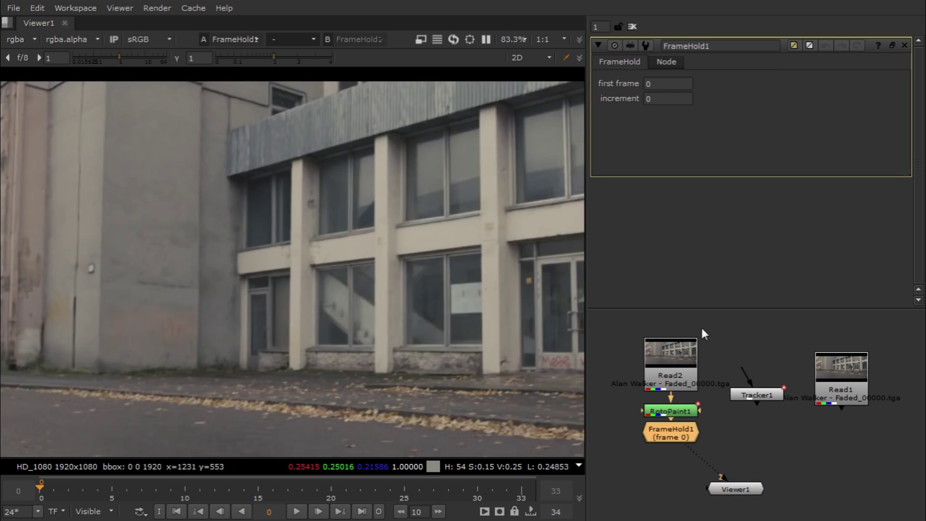
{"action": "left_click", "coordinate": [757, 394]}
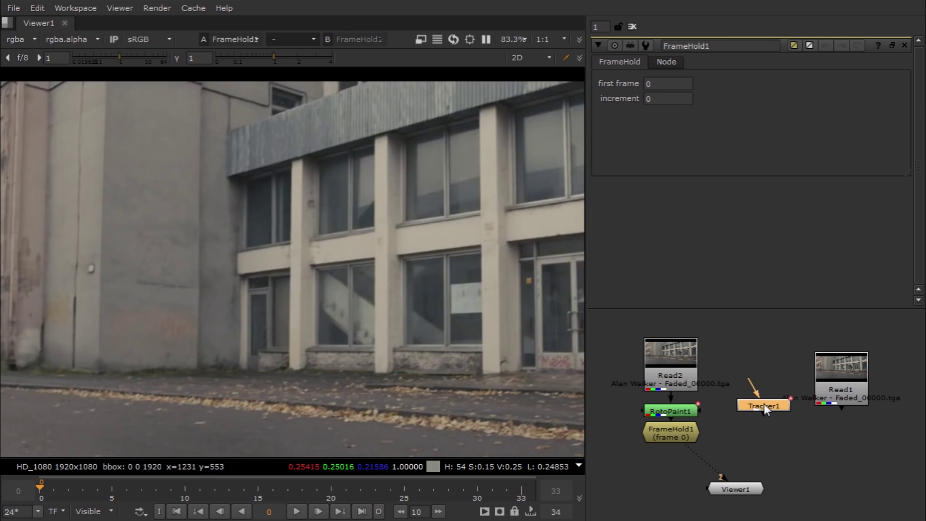
{"action": "middle_click_drag", "start_coordinate": [754, 438], "coordinate": [749, 421]}
{"action": "left_click_drag", "start_coordinate": [681, 421], "coordinate": [680, 427]}
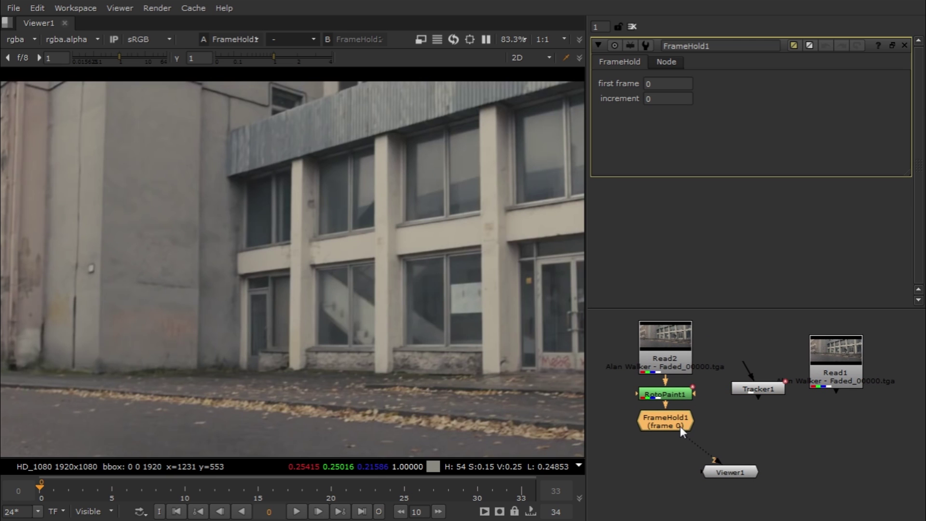
{"action": "left_click", "coordinate": [730, 472]}
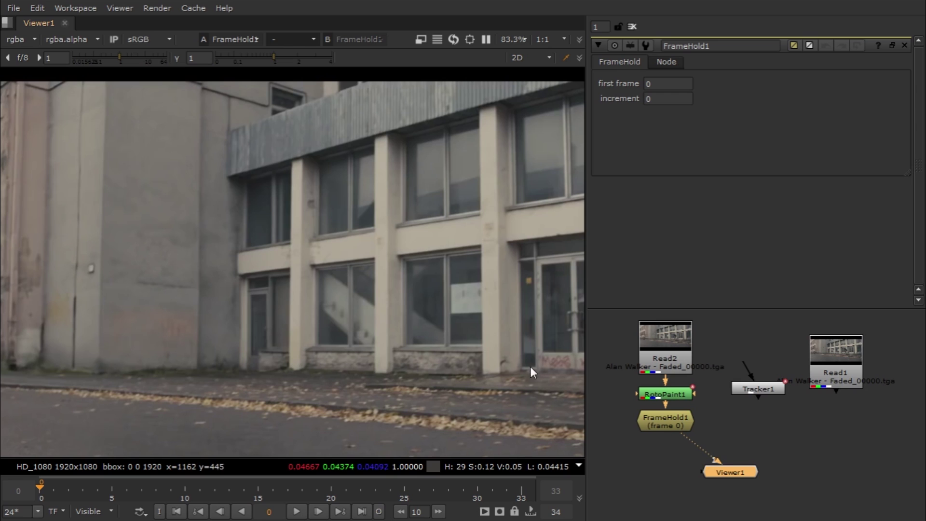
- Add an unconnected Roto node and position it beside FrameHold1 with some space between them
{"action": "left_click", "coordinate": [609, 427]}
{"action": "key", "text": "o"}
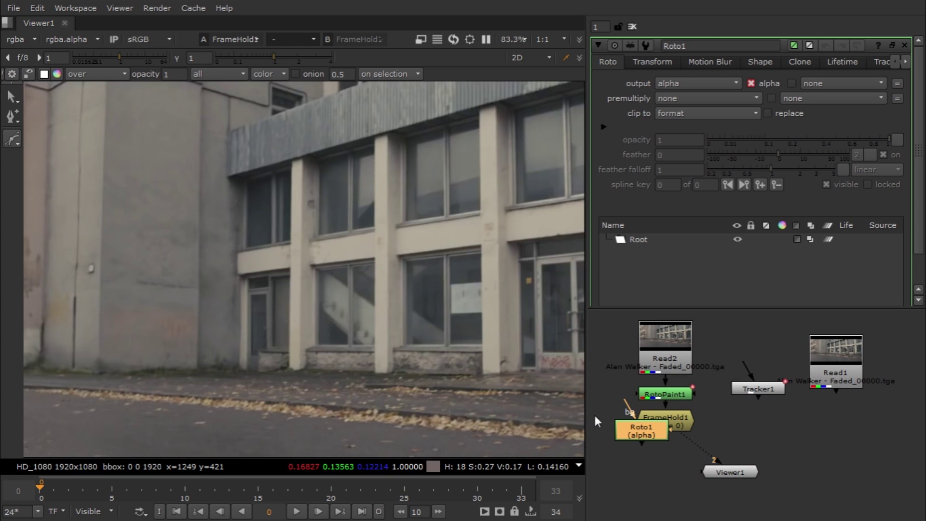
{"action": "left_click_drag", "start_coordinate": [628, 433], "coordinate": [596, 420]}
{"action": "middle_click_drag", "start_coordinate": [652, 422], "coordinate": [719, 441]}
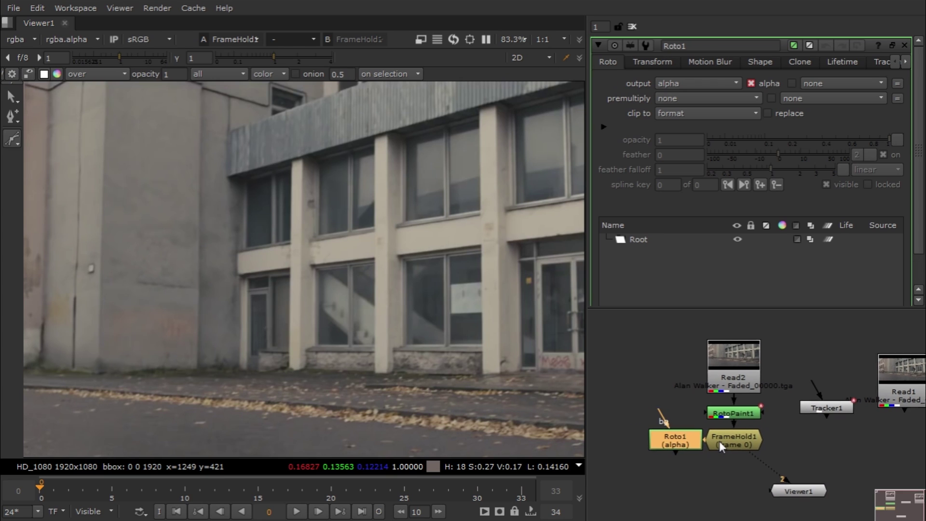
{"action": "left_click_drag", "start_coordinate": [665, 440], "coordinate": [653, 439]}
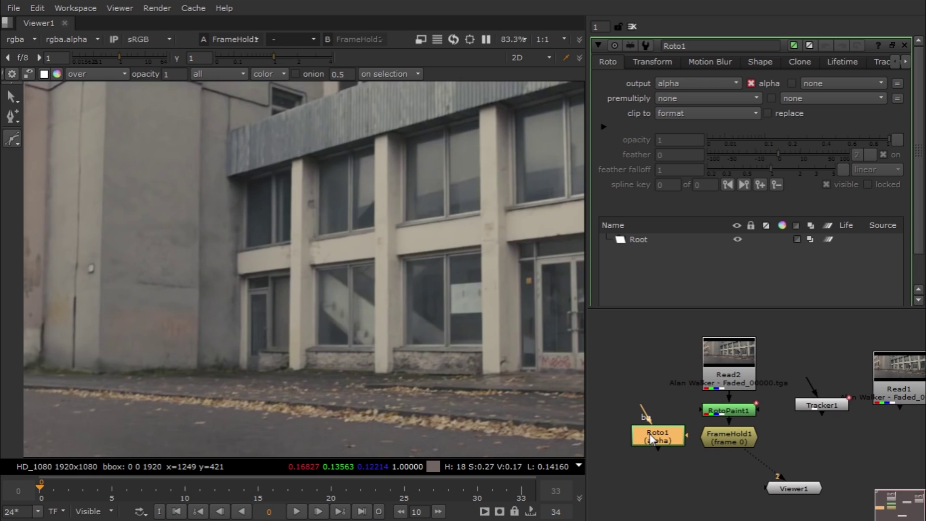
- Draw a closed Bezier shape around the patched wall area where the parking sign stood
{"action": "left_click", "coordinate": [127, 225]}
{"action": "left_click", "coordinate": [146, 213]}
{"action": "left_click", "coordinate": [170, 216]}
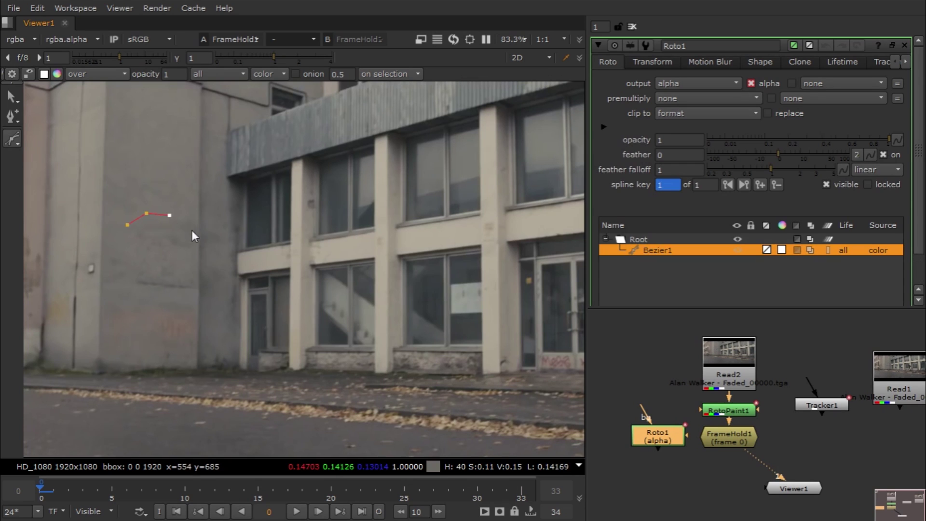
{"action": "left_click", "coordinate": [184, 250]}
{"action": "left_click", "coordinate": [178, 283]}
{"action": "left_click", "coordinate": [156, 292]}
{"action": "left_click", "coordinate": [133, 277]}
{"action": "left_click", "coordinate": [128, 225]}
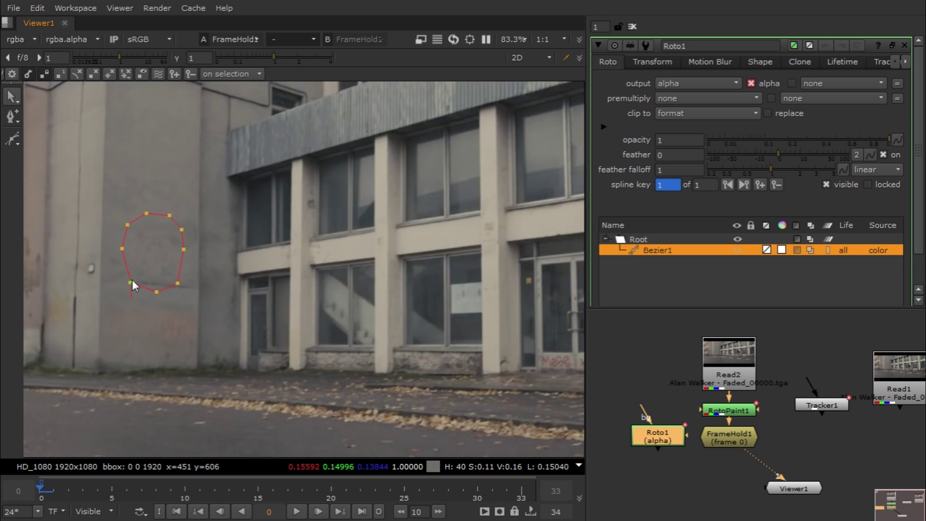
- Smooth all points of the Bezier shape around the patched wall area
{"action": "left_click_drag", "start_coordinate": [120, 182], "coordinate": [203, 322]}
{"action": "key", "text": "z"}
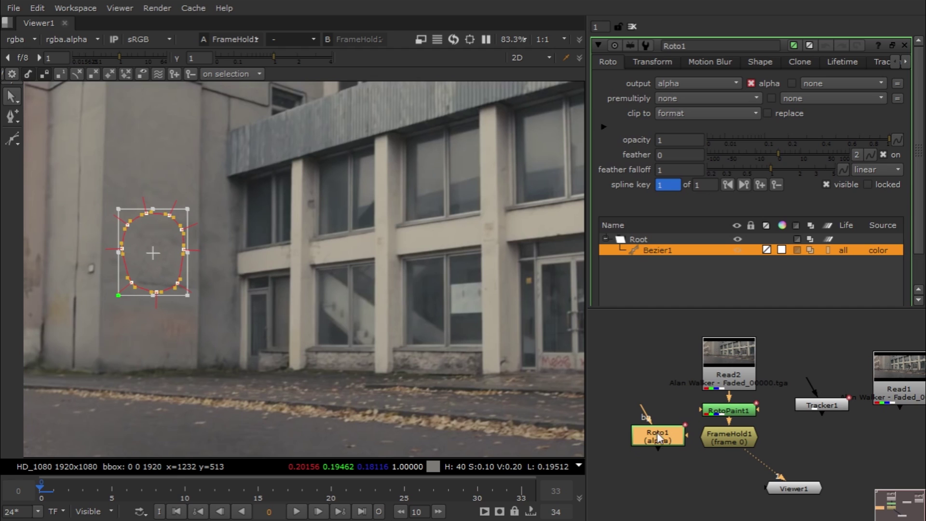
- Merge Roto1 as input A with FrameHold1 as input B, placing the Merge below FrameHold1 and Roto1 beside it
{"action": "key", "text": "m"}
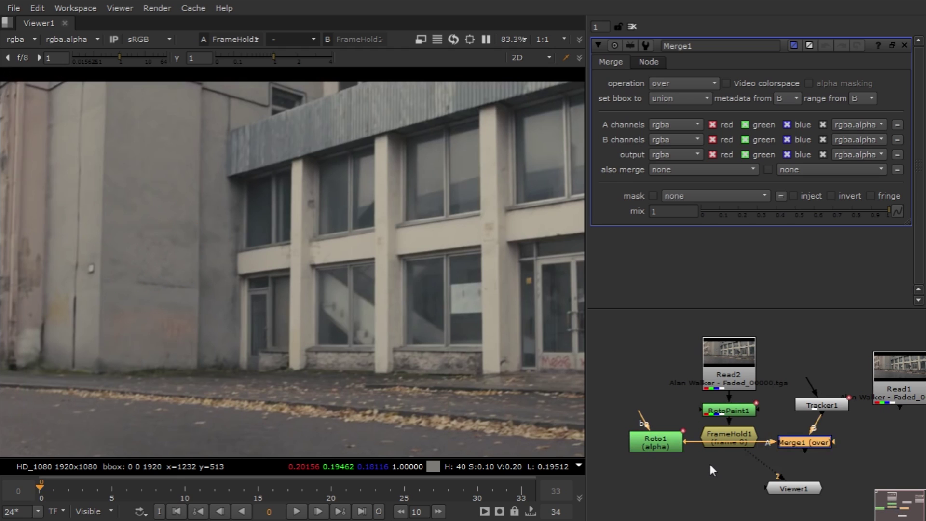
{"action": "left_click_drag", "start_coordinate": [807, 445], "coordinate": [741, 470]}
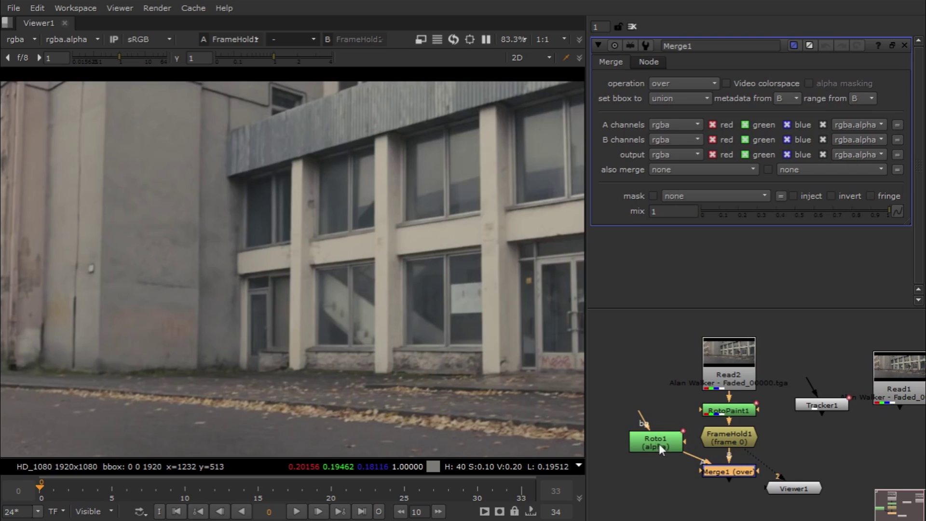
{"action": "left_click_drag", "start_coordinate": [659, 444], "coordinate": [666, 473]}
{"action": "left_click", "coordinate": [718, 473]}
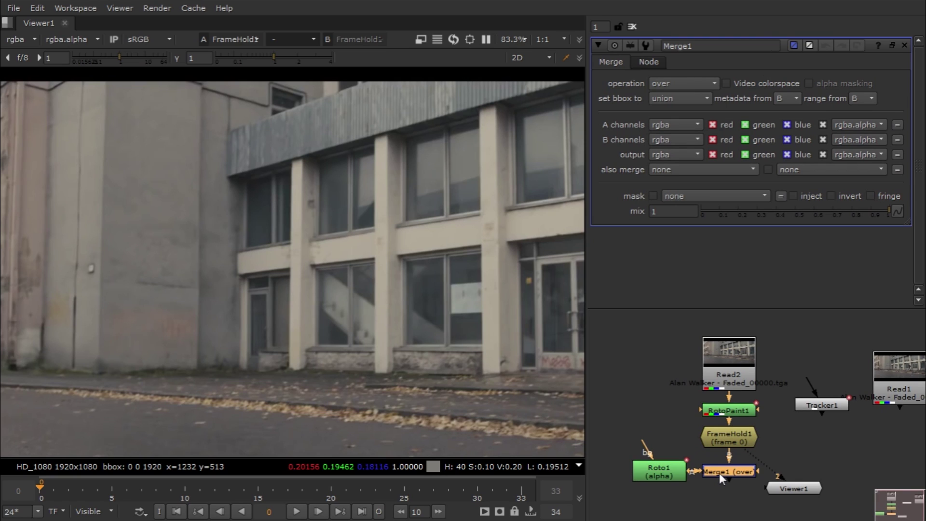
- View the Merge1 output and set its operation to mask
{"action": "key", "text": "1"}
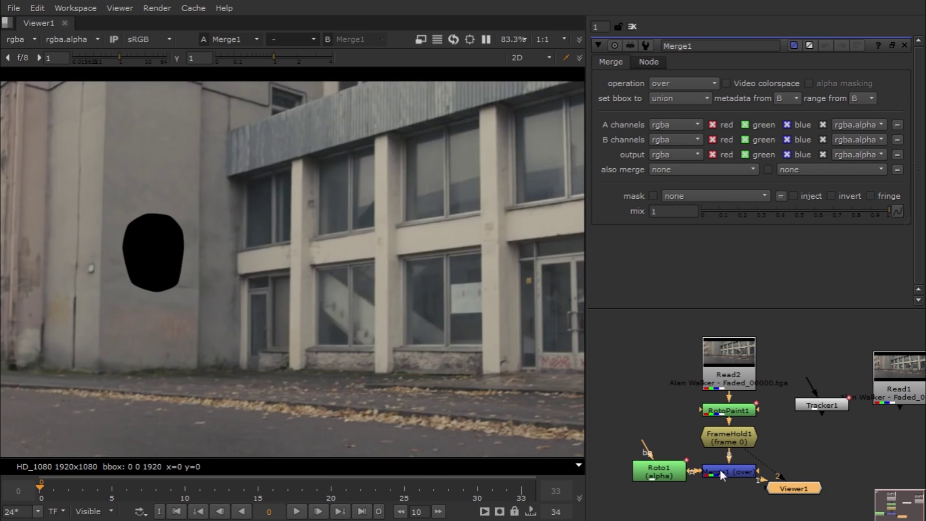
{"action": "left_click", "coordinate": [677, 86]}
{"action": "left_click", "coordinate": [681, 199]}
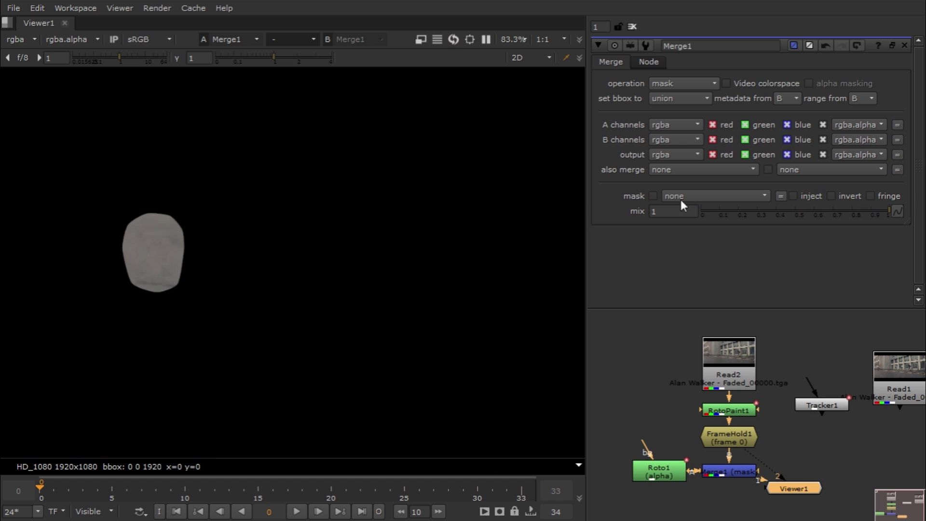
- Insert a Blur node between Roto1 and Merge1 and set its size to 12.5 to soften the mask edge
{"action": "mouse_move", "coordinate": [671, 476]}
{"action": "left_mouse_down"}
{"action": "mouse_move", "coordinate": [664, 427]}
{"action": "mouse_move", "coordinate": [666, 471]}
{"action": "left_mouse_up"}
{"action": "key", "text": "b"}
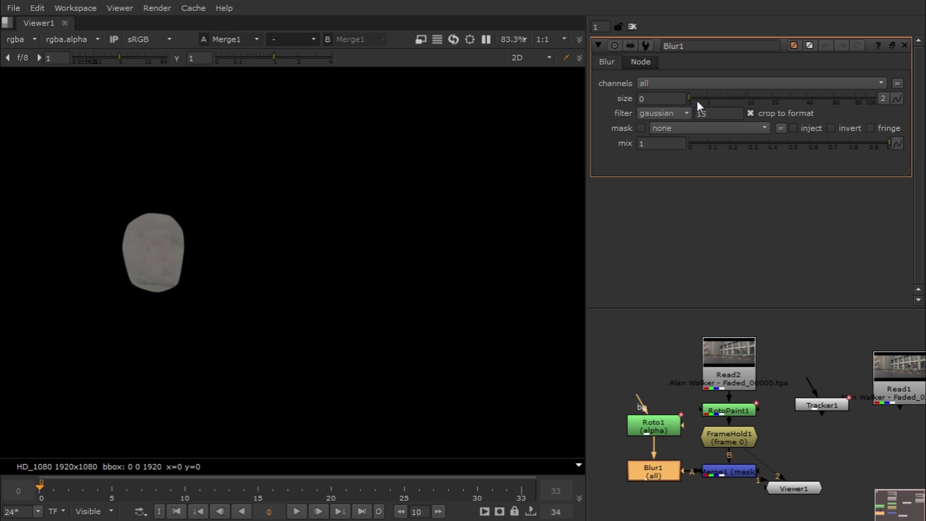
{"action": "left_click_drag", "start_coordinate": [697, 100], "coordinate": [748, 99]}
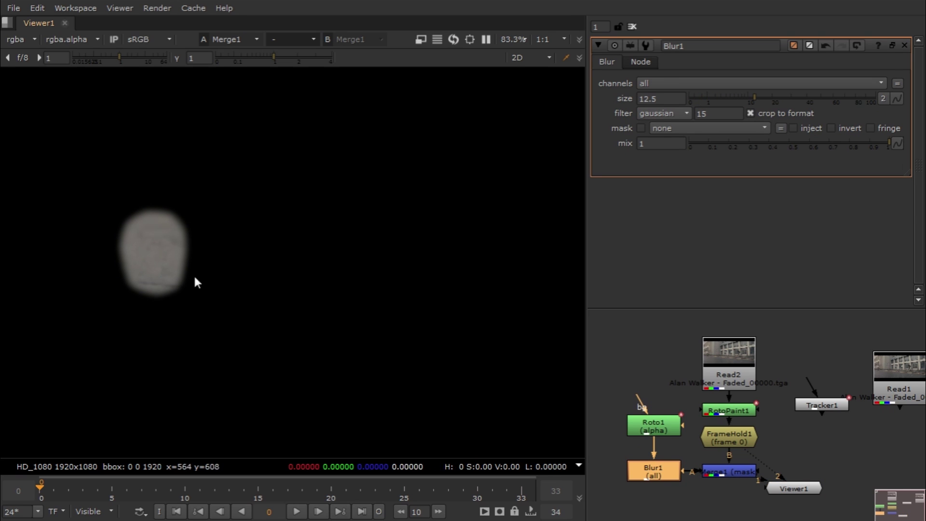
- Move Viewer1 out of the way, connect Tracker1's input to Merge1 and place Tracker1 beside it
{"action": "middle_click_drag", "start_coordinate": [805, 446], "coordinate": [786, 419]}
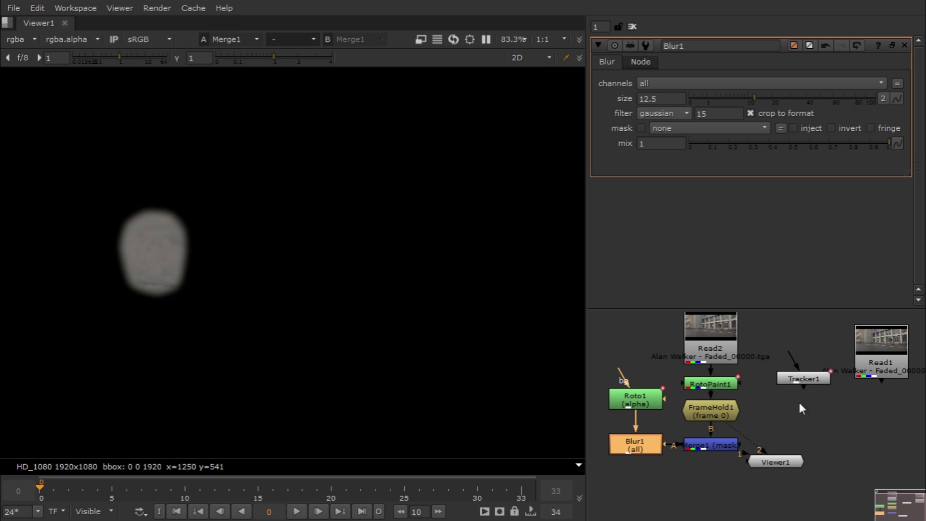
{"action": "left_click_drag", "start_coordinate": [772, 467], "coordinate": [847, 507]}
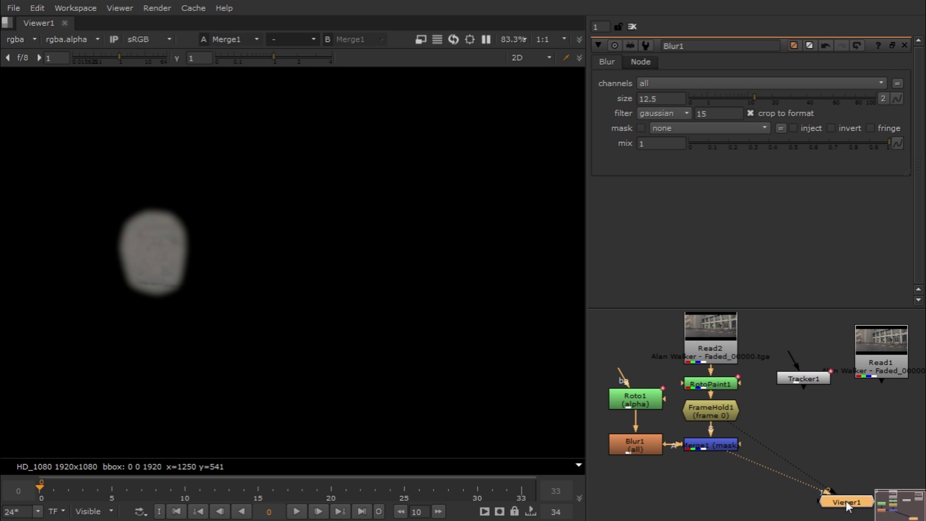
{"action": "left_click", "coordinate": [753, 453]}
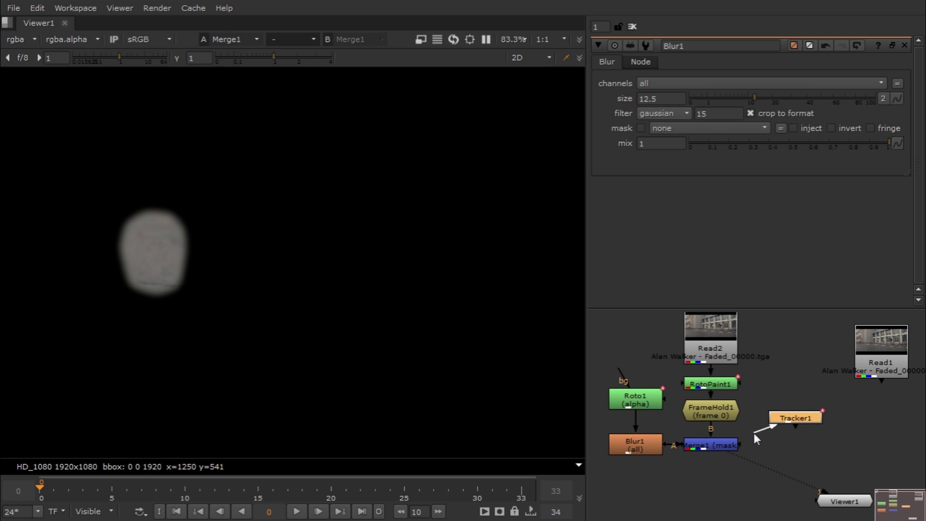
{"action": "left_click_drag", "start_coordinate": [753, 433], "coordinate": [733, 442]}
{"action": "left_click_drag", "start_coordinate": [791, 418], "coordinate": [792, 423]}
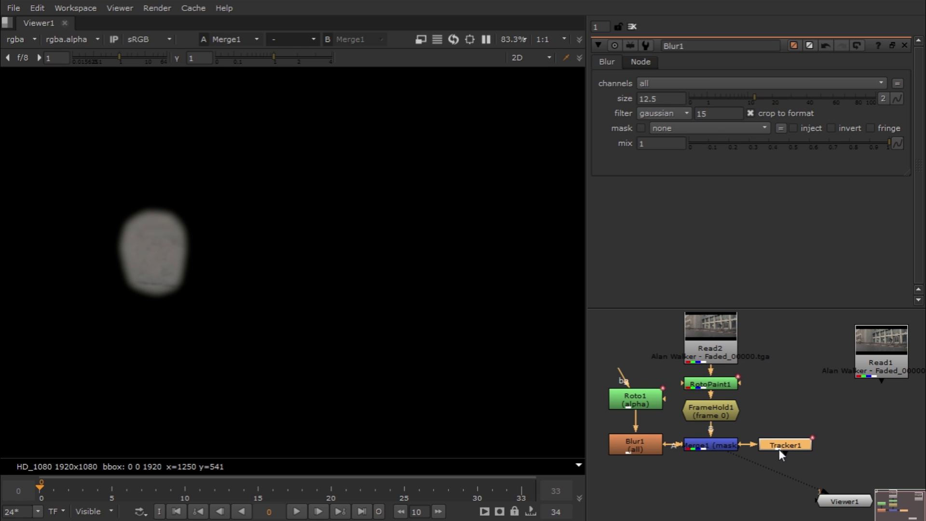
- Open Tracker1's transform settings and check that the transform type is match-move
{"action": "double_click", "coordinate": [780, 444]}
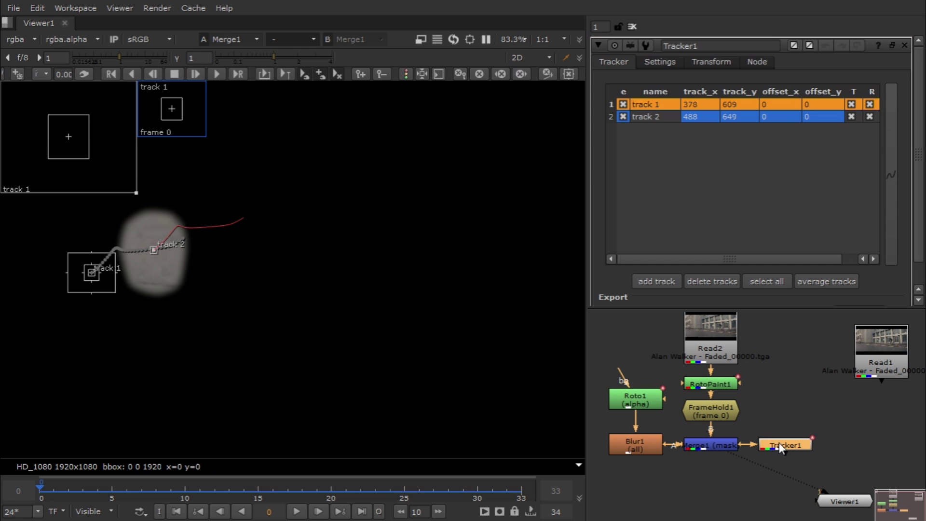
{"action": "left_click", "coordinate": [710, 61]}
{"action": "left_click", "coordinate": [703, 83]}
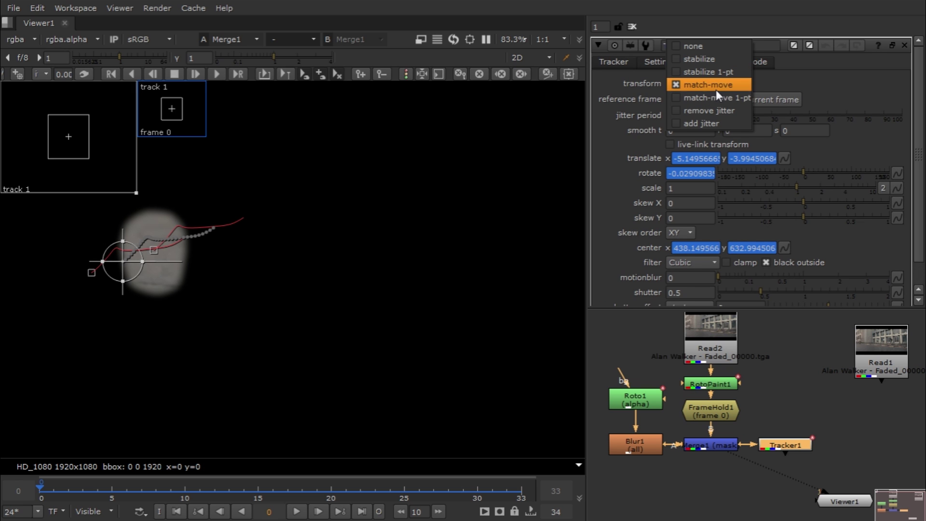
{"action": "left_click", "coordinate": [783, 87]}
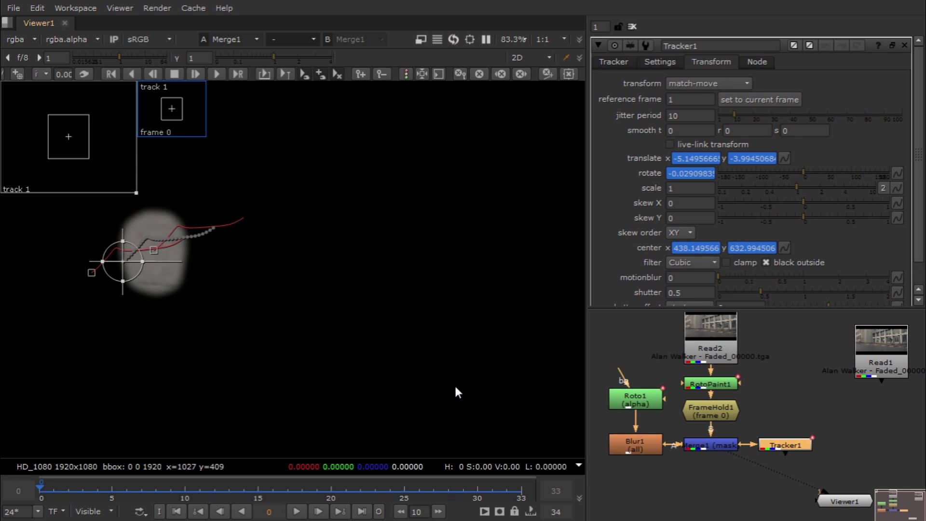
- View the Tracker1 output, scrub through the shot to check the patch's motion, and return to frame 0
{"action": "left_click_drag", "start_coordinate": [738, 456], "coordinate": [781, 454]}
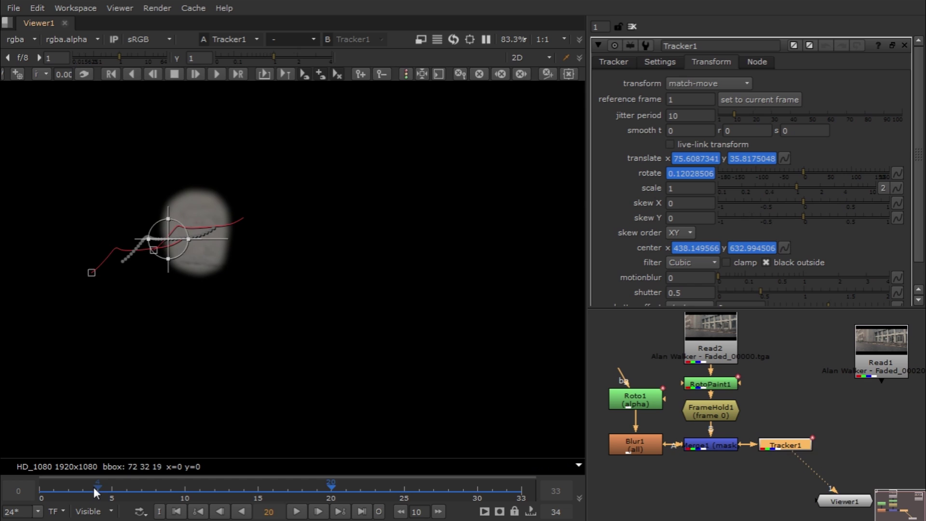
{"action": "left_click_drag", "start_coordinate": [94, 488], "coordinate": [392, 500]}
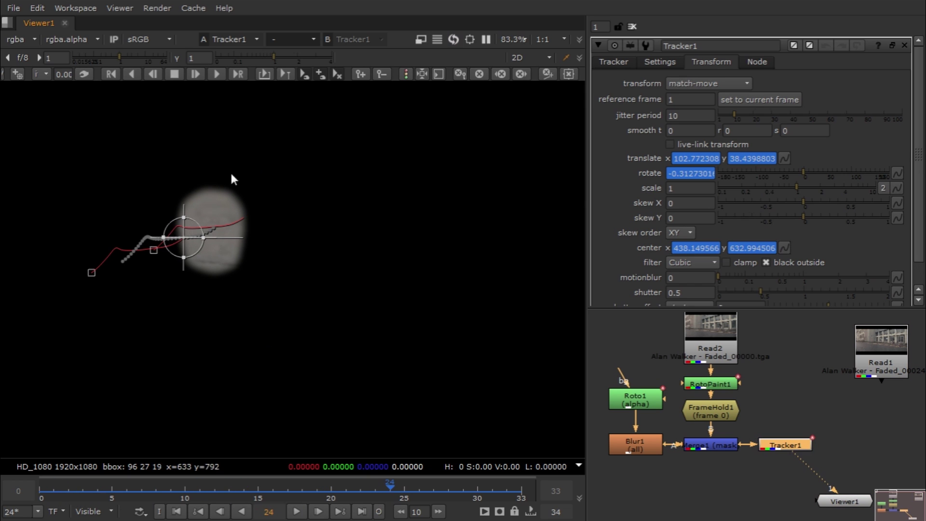
{"action": "left_click", "coordinate": [39, 491]}
- Add a Merge node with Tracker1 as input A and Read1 as input B, and view its output
{"action": "key", "text": "m"}
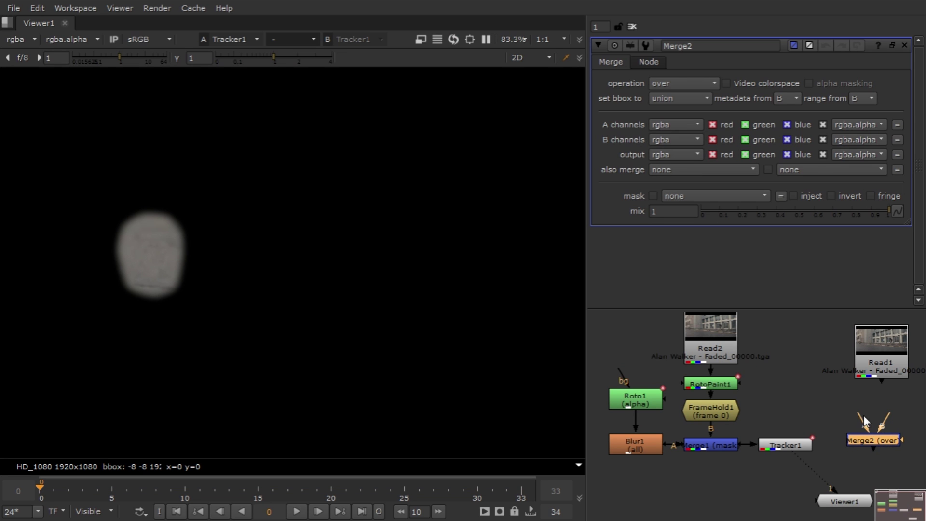
{"action": "left_click_drag", "start_coordinate": [864, 417], "coordinate": [816, 446]}
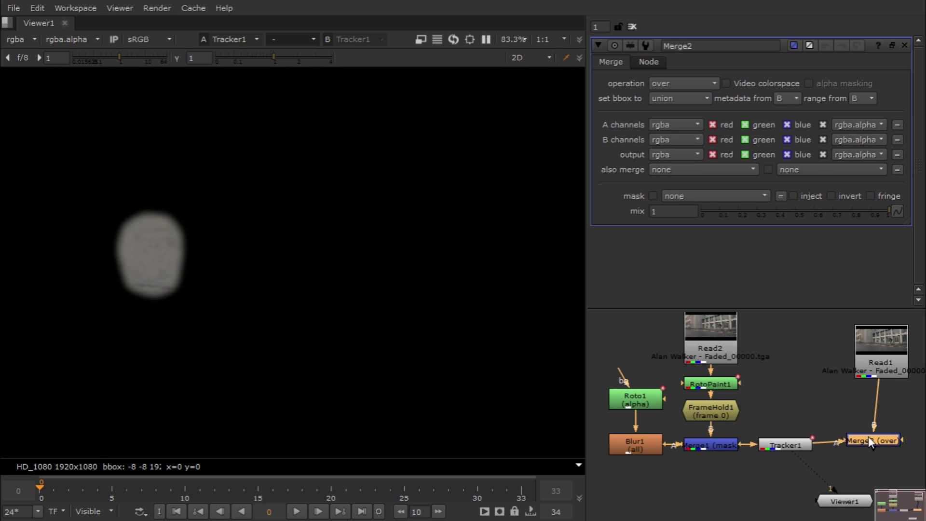
{"action": "left_click_drag", "start_coordinate": [869, 437], "coordinate": [877, 444]}
{"action": "key", "text": "1"}
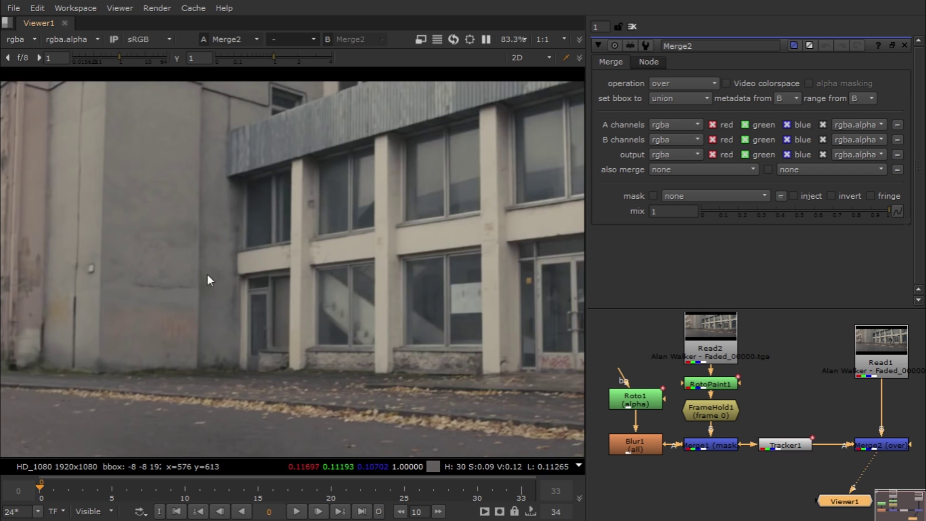
- Scrub through the merged shot close up and in full frame to check the sign removal
{"action": "left_click_drag", "start_coordinate": [42, 488], "coordinate": [304, 477]}
{"action": "left_click", "coordinate": [496, 482]}
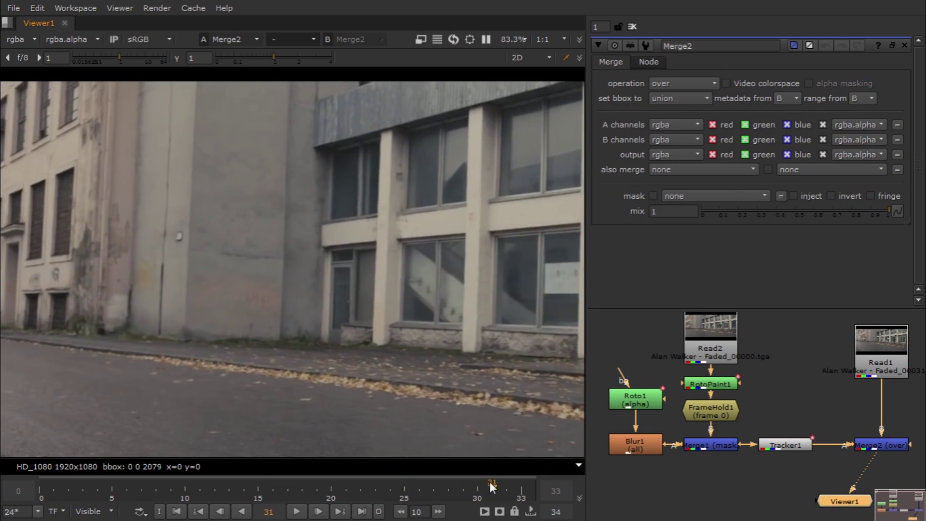
{"action": "left_click", "coordinate": [258, 483]}
{"action": "scroll", "coordinate": [255, 264], "scroll_direction": "down", "scroll_amount": 4}
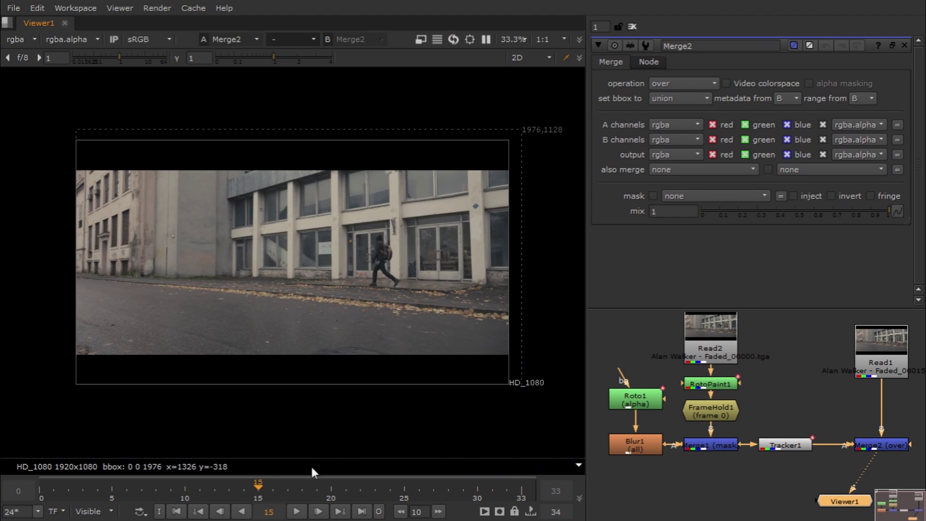
{"action": "left_click_drag", "start_coordinate": [54, 488], "coordinate": [98, 489]}
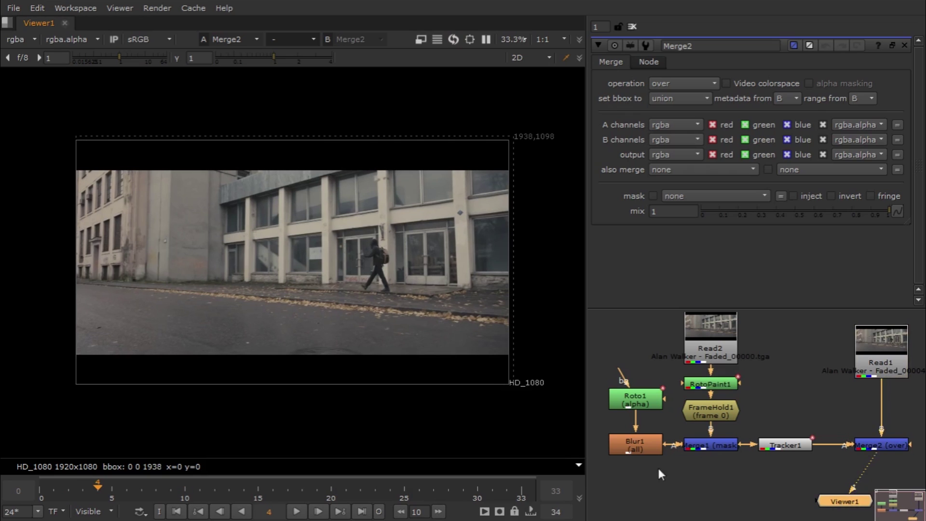
- View the RotoPaint1 output and compare the sign area of the wall on frames 0 and 1
{"action": "left_click", "coordinate": [730, 386]}
{"action": "key", "text": "1"}
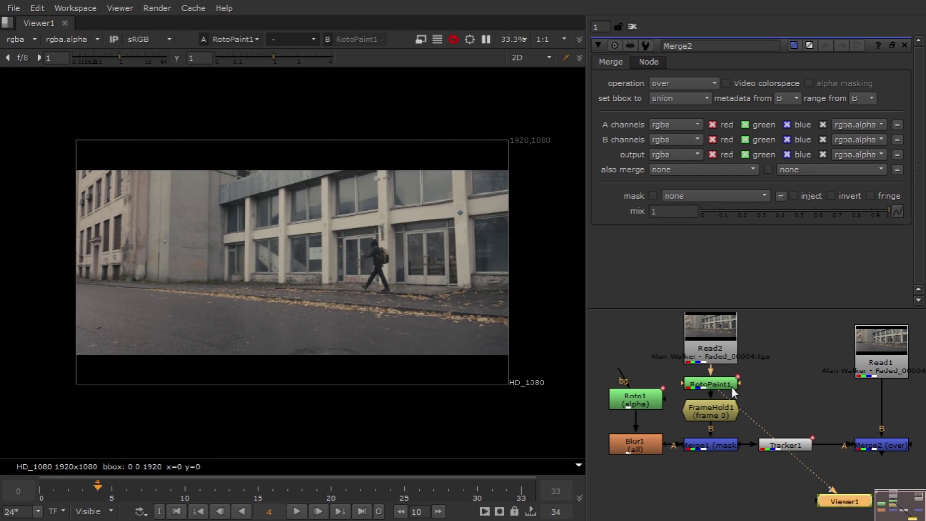
{"action": "left_click", "coordinate": [40, 494]}
{"action": "scroll", "coordinate": [156, 301], "scroll_direction": "up", "scroll_amount": 5}
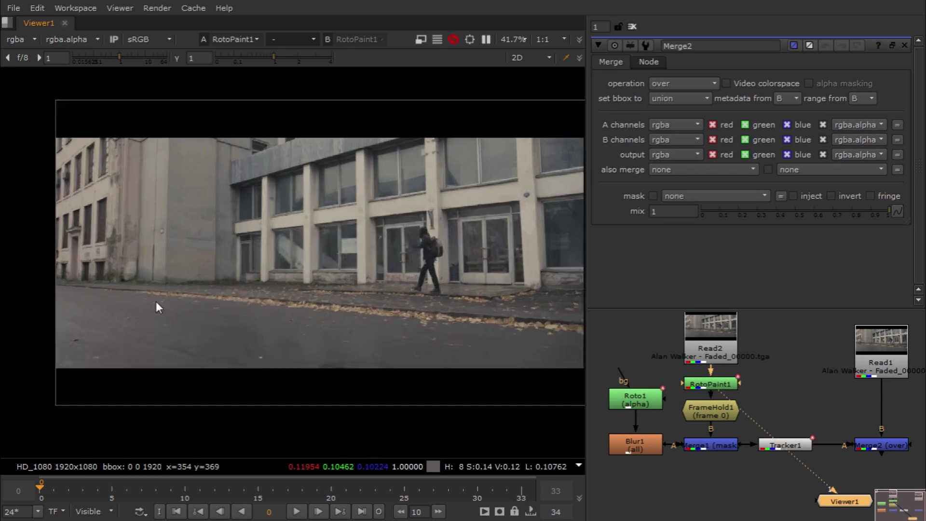
{"action": "scroll", "coordinate": [294, 291], "scroll_direction": "up", "scroll_amount": 1}
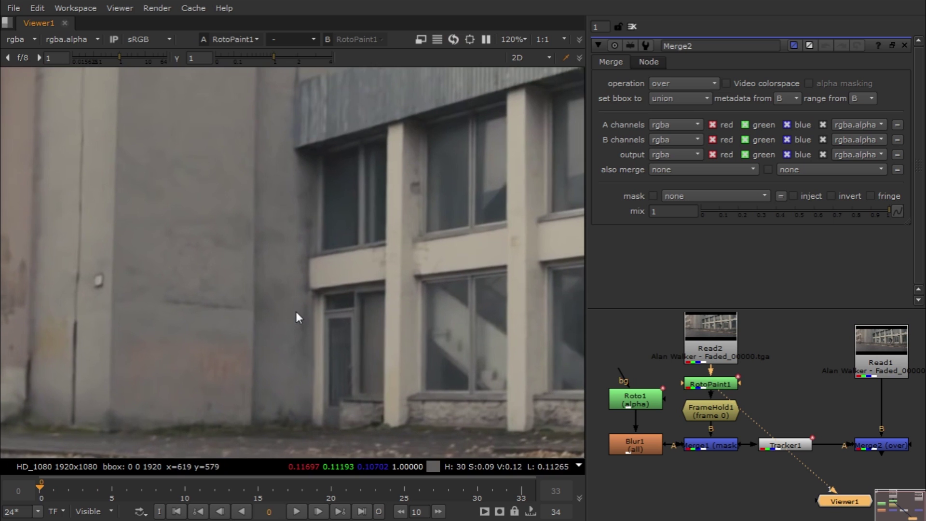
{"action": "left_click", "coordinate": [53, 494]}
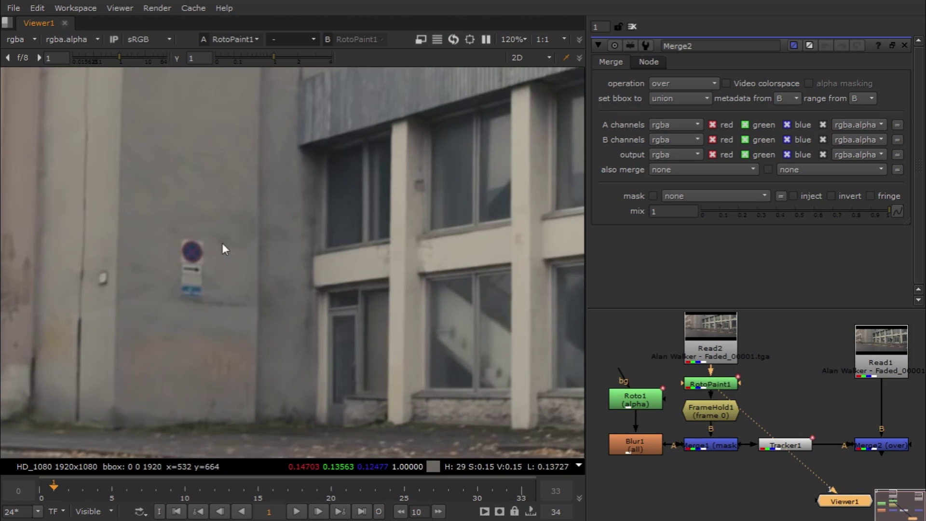
- Clone clean wall texture over the parking sign on frame 1 in RotoPaint1, using a 22.5 brush size
{"action": "double_click", "coordinate": [700, 386]}
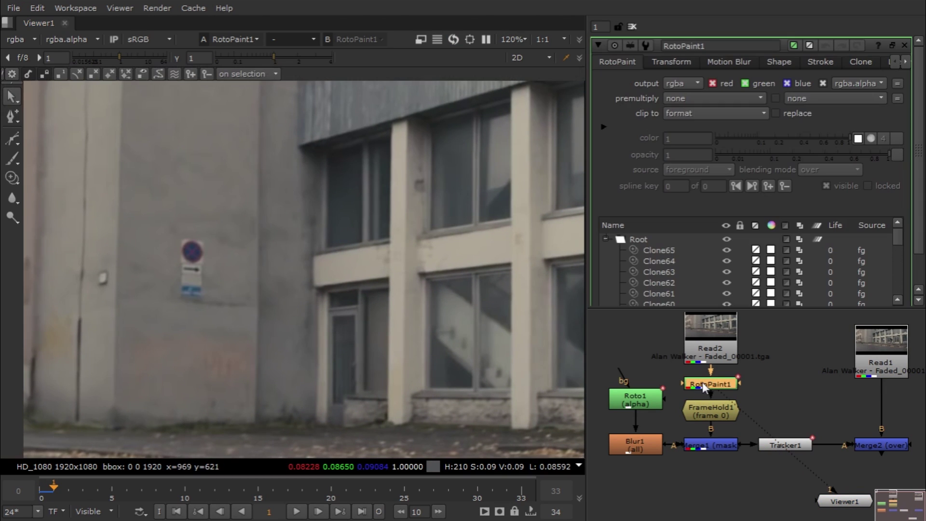
{"action": "left_click", "coordinate": [12, 178]}
{"action": "mouse_move", "coordinate": [154, 251]}
{"action": "left_mouse_down"}
{"action": "mouse_move", "coordinate": [186, 263]}
{"action": "mouse_move", "coordinate": [184, 297]}
{"action": "left_mouse_up"}
{"action": "left_click", "coordinate": [192, 280]}
{"action": "left_click", "coordinate": [194, 266]}
{"action": "left_click", "coordinate": [196, 253]}
{"action": "left_click", "coordinate": [202, 248]}
{"action": "left_click", "coordinate": [194, 275]}
{"action": "left_click", "coordinate": [193, 289]}
{"action": "left_click", "coordinate": [197, 277]}
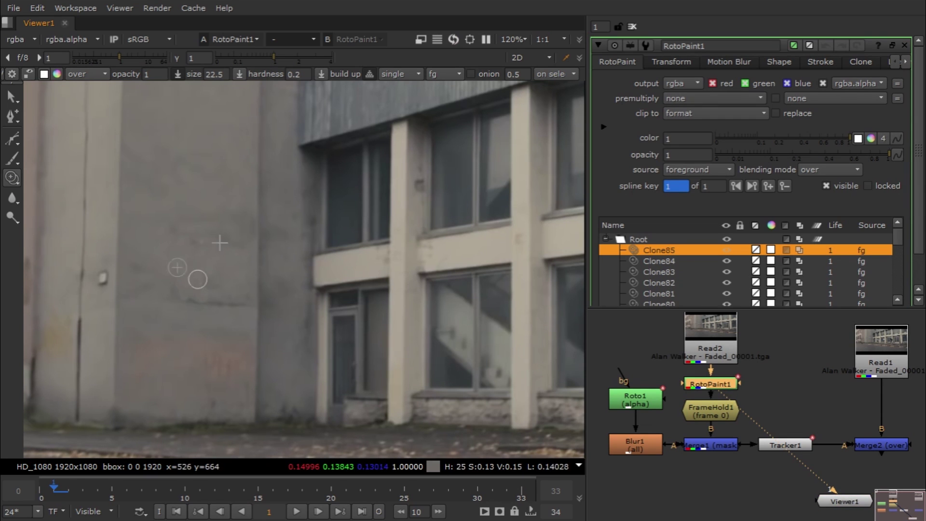
- Advance to frame 2 and clone the parking sign out of the wall there
{"action": "key", "text": "Right"}
{"action": "left_click", "coordinate": [196, 241]}
{"action": "left_click", "coordinate": [195, 253]}
{"action": "left_click", "coordinate": [193, 254]}
{"action": "left_click", "coordinate": [200, 267]}
{"action": "left_click", "coordinate": [195, 275]}
{"action": "left_click", "coordinate": [201, 287]}
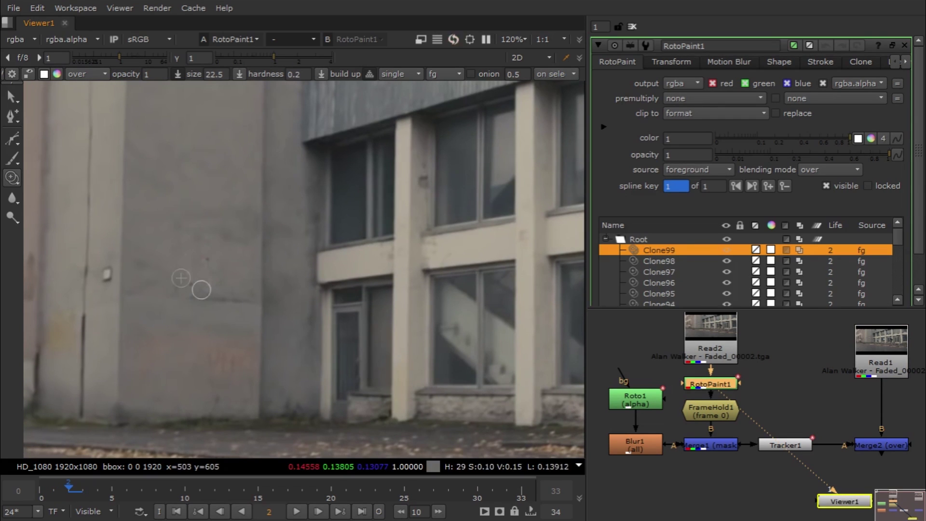
{"action": "left_click", "coordinate": [186, 272]}
{"action": "left_click", "coordinate": [200, 289]}
{"action": "mouse_move", "coordinate": [65, 486]}
{"action": "left_mouse_down"}
{"action": "mouse_move", "coordinate": [41, 488]}
{"action": "mouse_move", "coordinate": [68, 488]}
{"action": "left_mouse_up"}
{"action": "left_click", "coordinate": [207, 282]}
{"action": "left_click", "coordinate": [207, 282]}
- Advance to frame 3 and clone away the round sign and the blue plate beneath it
{"action": "key", "text": "Right"}
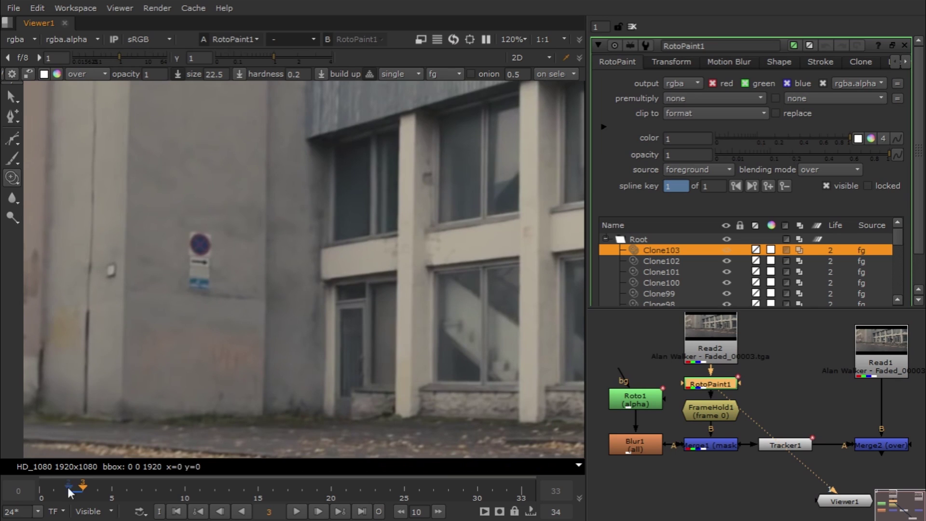
{"action": "left_click", "coordinate": [191, 236]}
{"action": "left_click", "coordinate": [203, 233]}
{"action": "left_click", "coordinate": [194, 252]}
{"action": "left_click", "coordinate": [209, 259]}
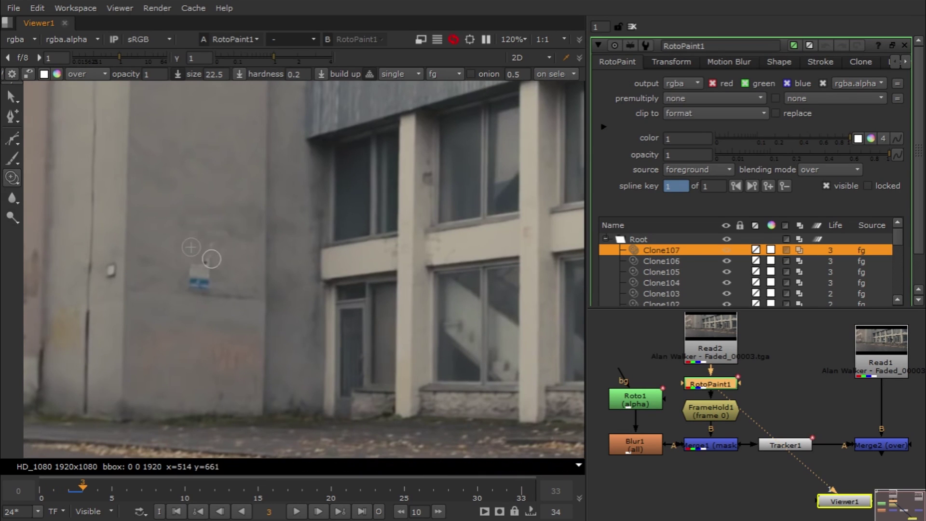
{"action": "left_click", "coordinate": [194, 273]}
{"action": "left_click", "coordinate": [213, 280]}
{"action": "left_click", "coordinate": [209, 285]}
{"action": "left_click", "coordinate": [213, 289]}
- Scrub over the painted frames, switch the viewer back to Merge2 and return to frame 0
{"action": "mouse_move", "coordinate": [80, 490]}
{"action": "left_mouse_down"}
{"action": "mouse_move", "coordinate": [42, 484]}
{"action": "mouse_move", "coordinate": [62, 490]}
{"action": "mouse_move", "coordinate": [53, 500]}
{"action": "mouse_move", "coordinate": [96, 489]}
{"action": "left_mouse_up"}
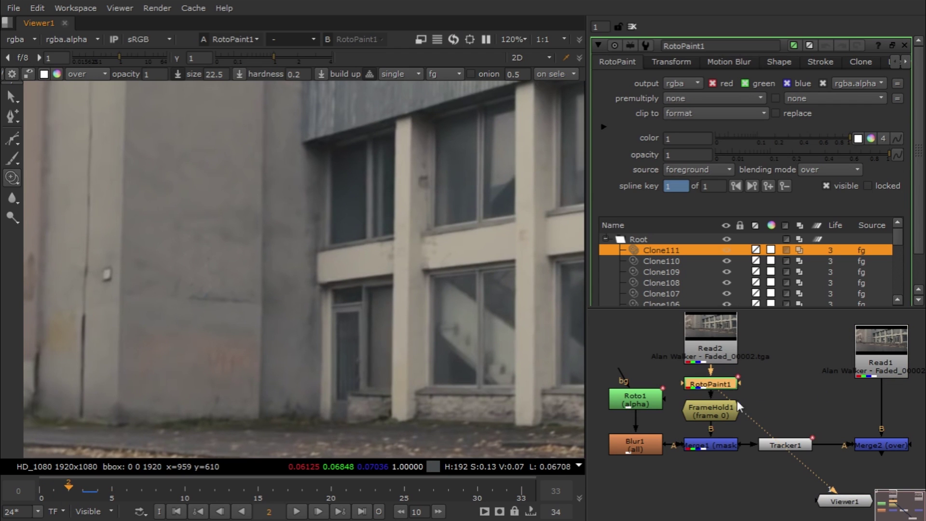
{"action": "left_click_drag", "start_coordinate": [833, 488], "coordinate": [872, 442]}
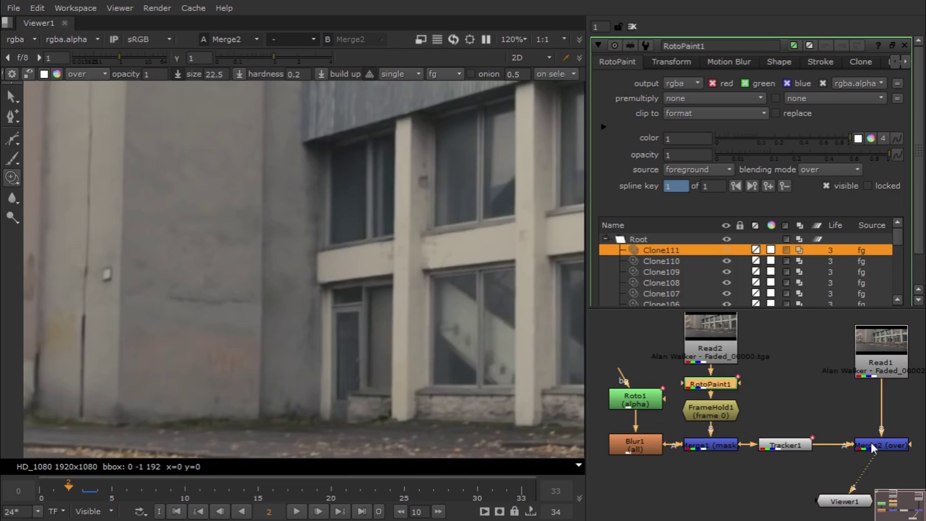
{"action": "left_click", "coordinate": [38, 491]}
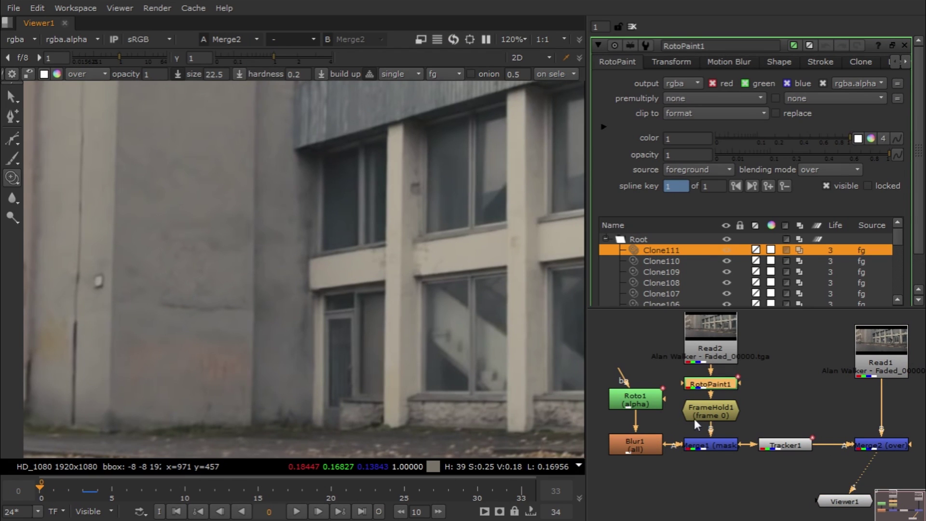
- Open the Merge2 properties, play the full composite in an enlarged viewer, and scrub through the shot to frame 22
{"action": "double_click", "coordinate": [707, 412]}
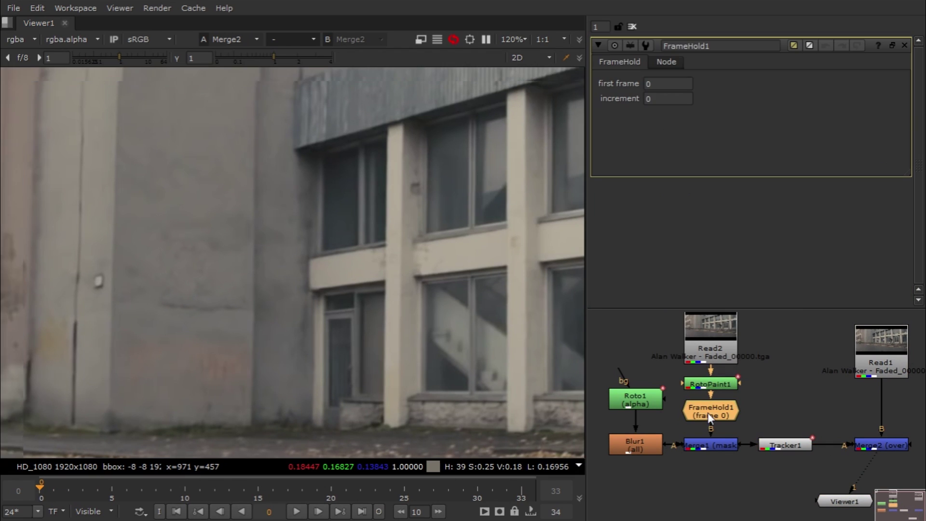
{"action": "double_click", "coordinate": [892, 445]}
{"action": "key", "text": "f"}
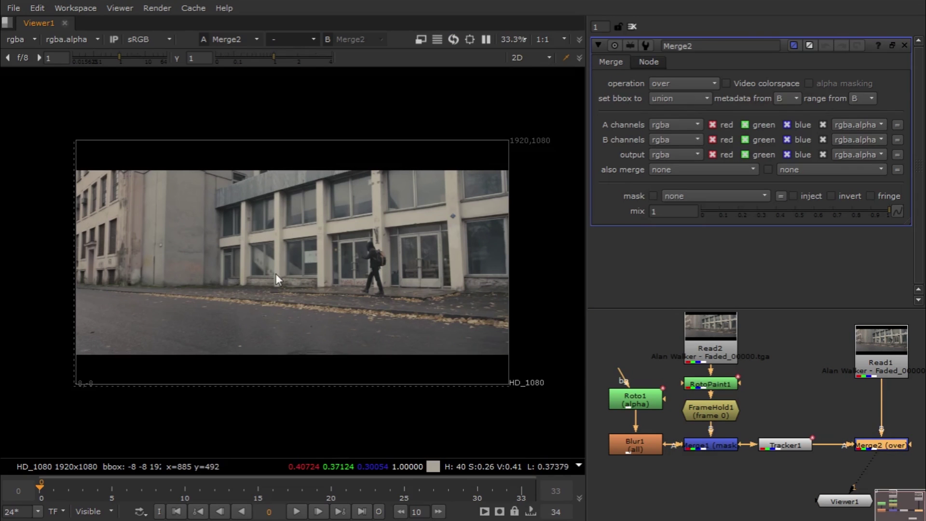
{"action": "key", "text": "space"}
{"action": "key", "text": "l"}
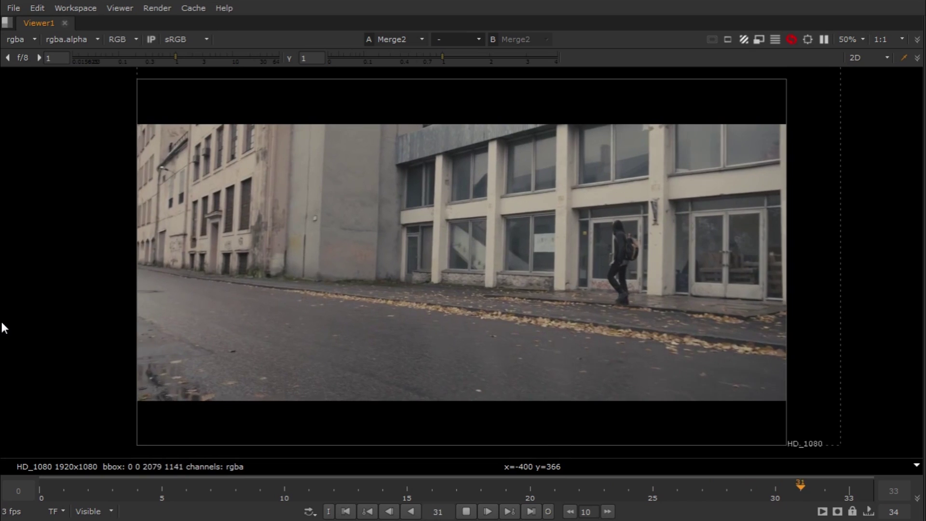
{"action": "left_click_drag", "start_coordinate": [109, 490], "coordinate": [579, 489]}
{"action": "key", "text": "space"}
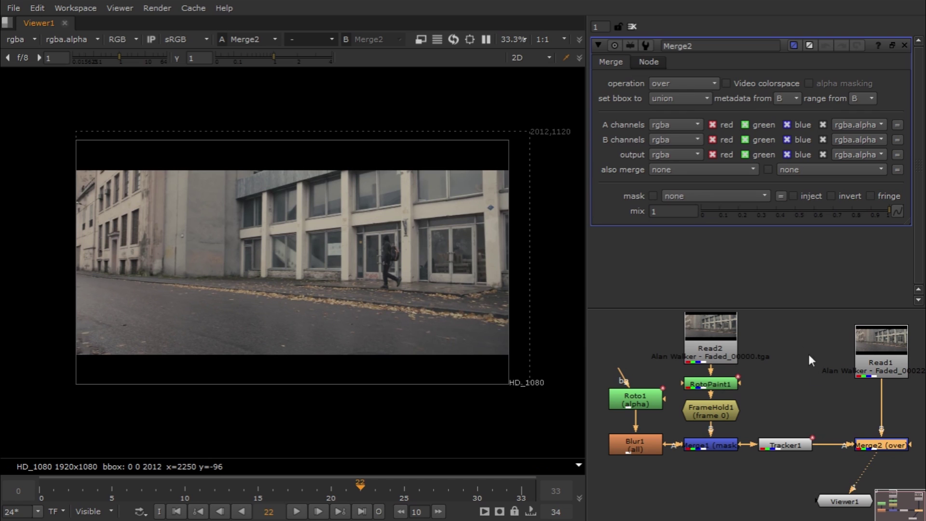
- Reopen the RotoPaint1 properties and align the Viewer1 node directly beneath Merge2 in the node graph
{"action": "double_click", "coordinate": [728, 385]}
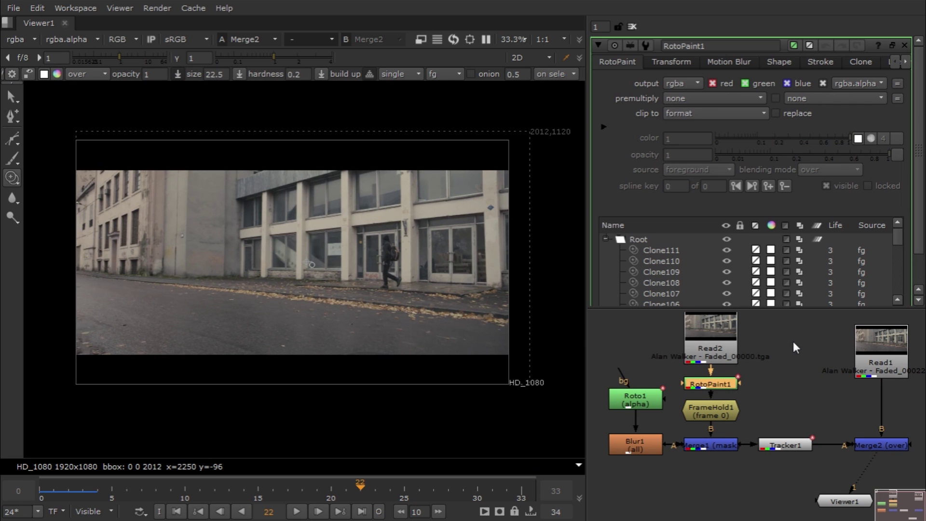
{"action": "middle_click_drag", "start_coordinate": [794, 343], "coordinate": [792, 369]}
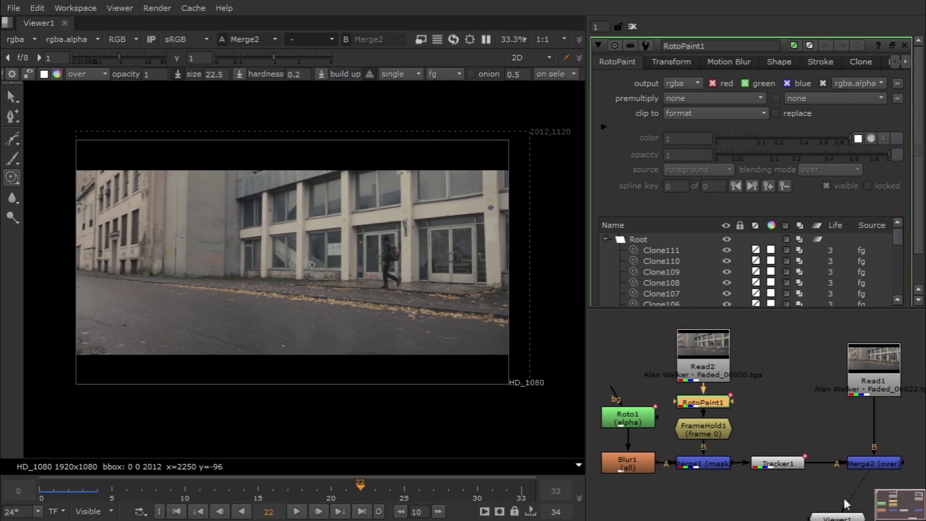
{"action": "left_click_drag", "start_coordinate": [842, 517], "coordinate": [872, 505]}
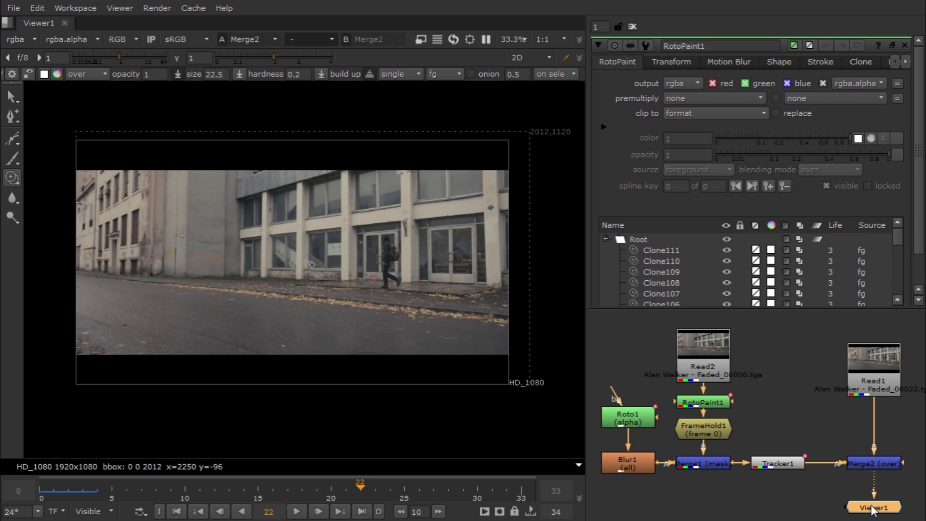
{"action": "left_click", "coordinate": [853, 413]}
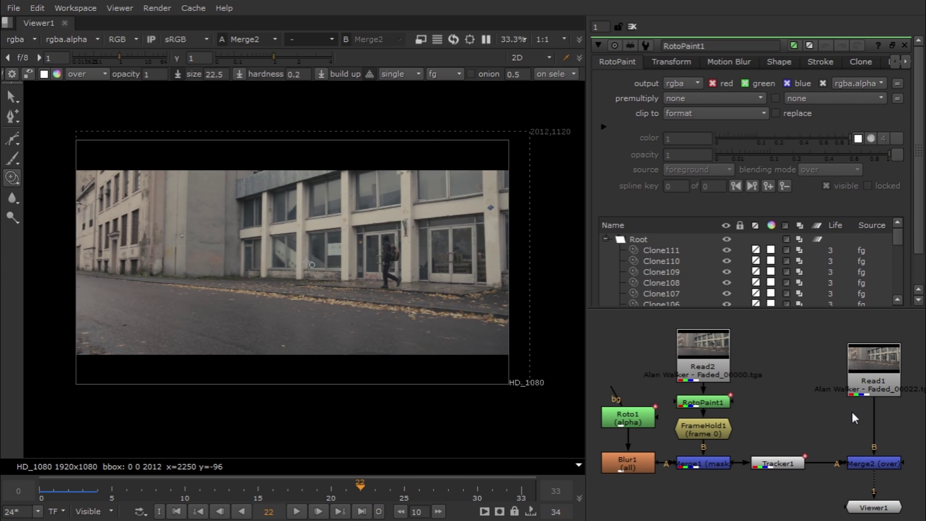